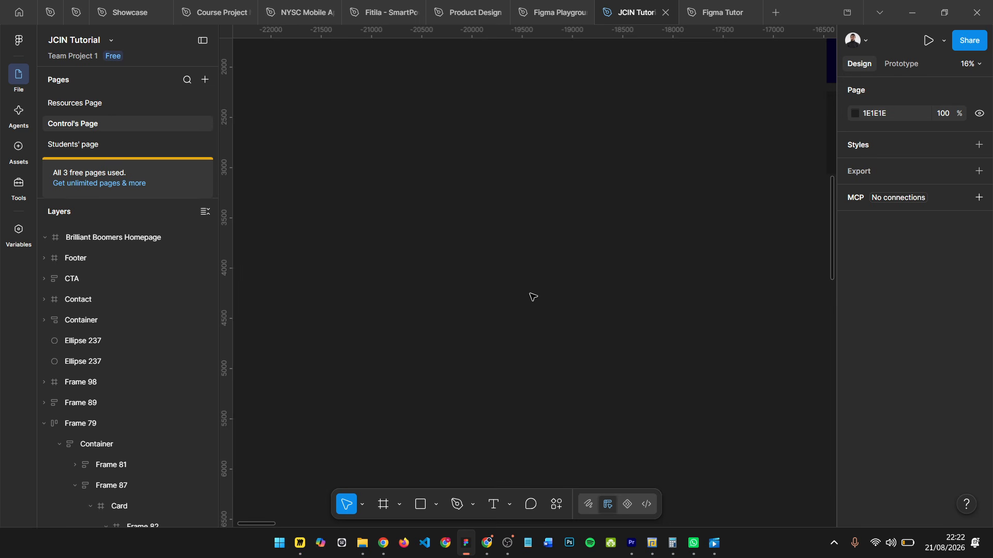
left_click(437, 504)
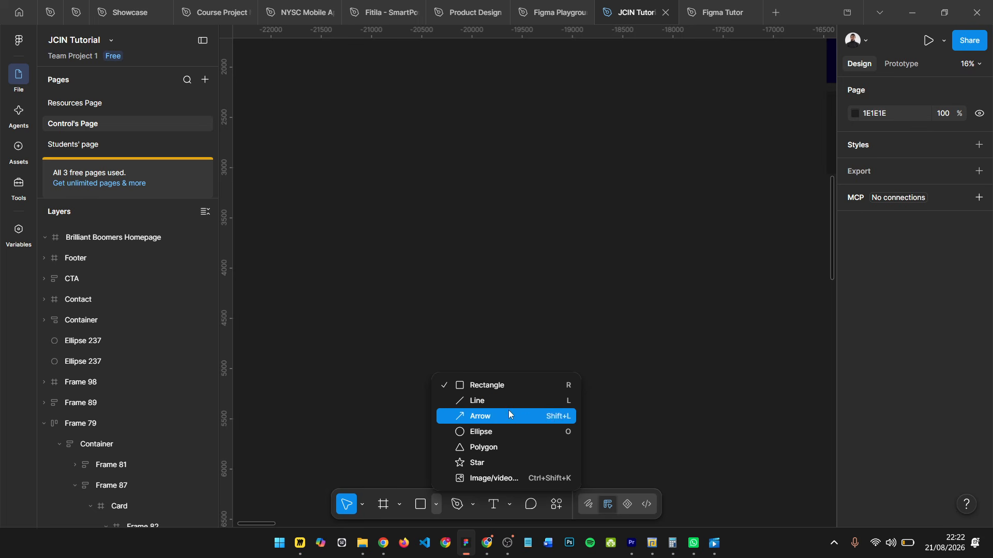
left_click(517, 280)
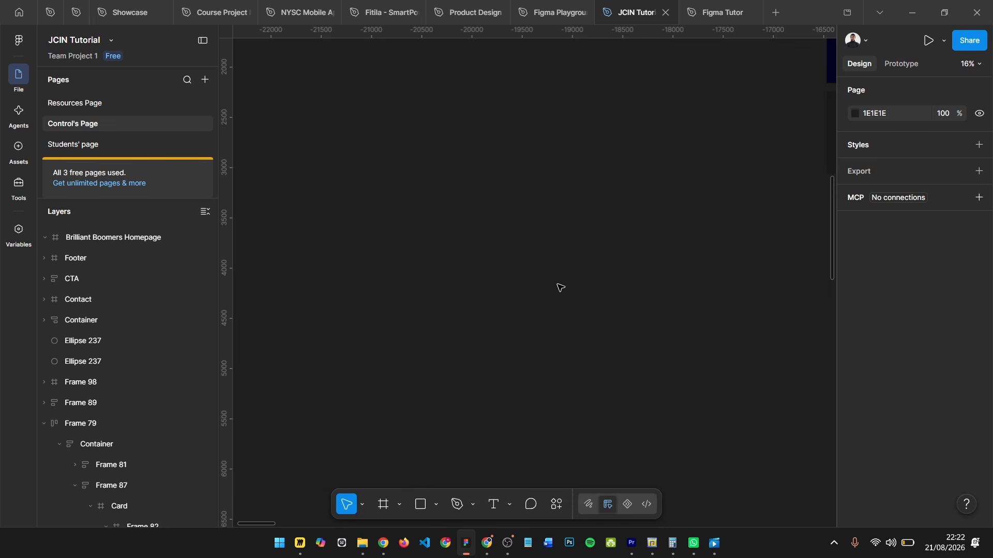
Step: Add a frame to the empty canvas using the iPhone 17 phone preset (402 × 874)
scroll(561, 288, "down", 1)
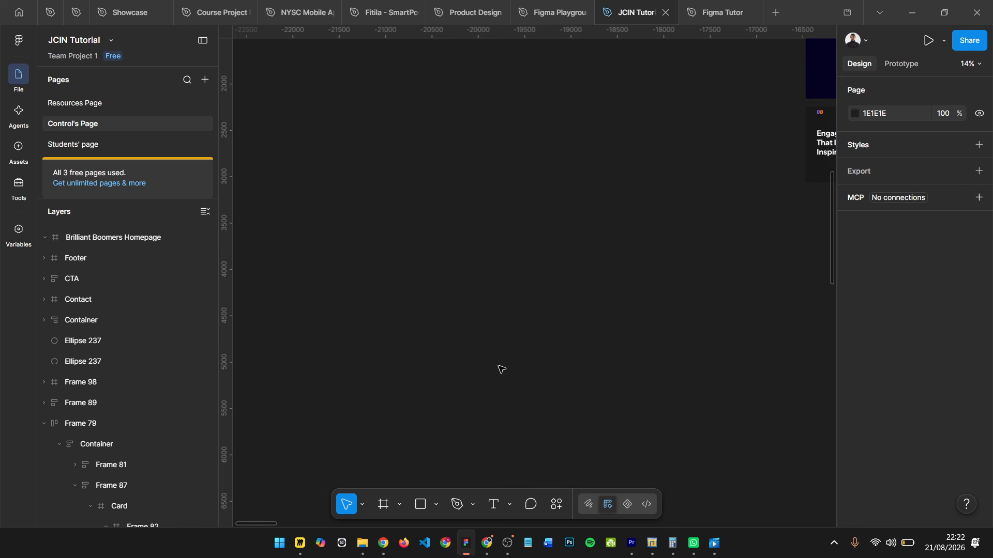
key("f")
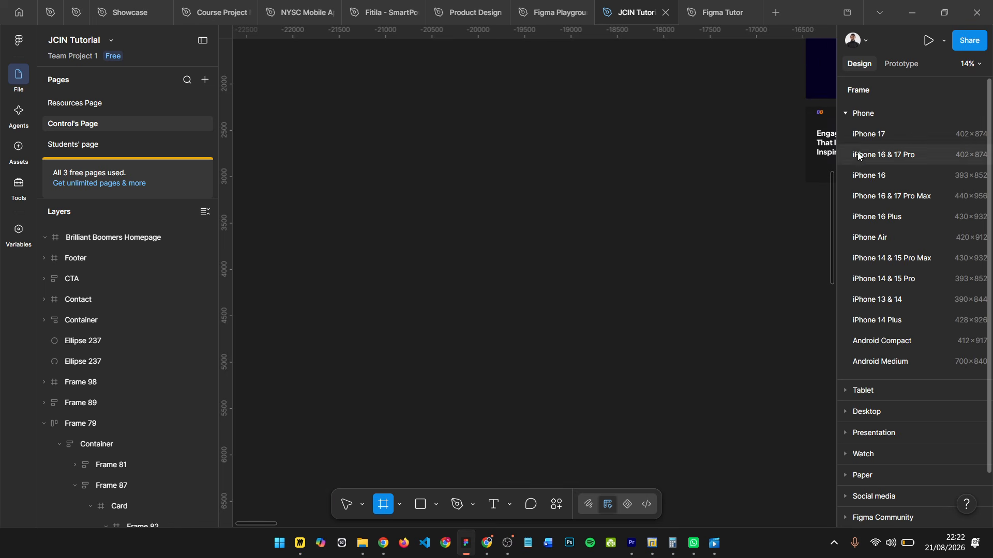
left_click(853, 113)
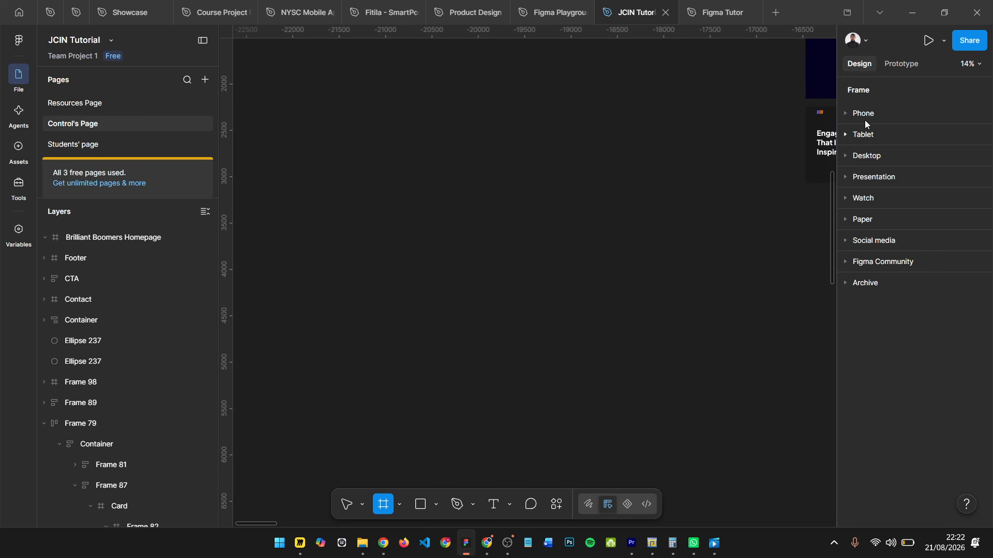
left_click(866, 115)
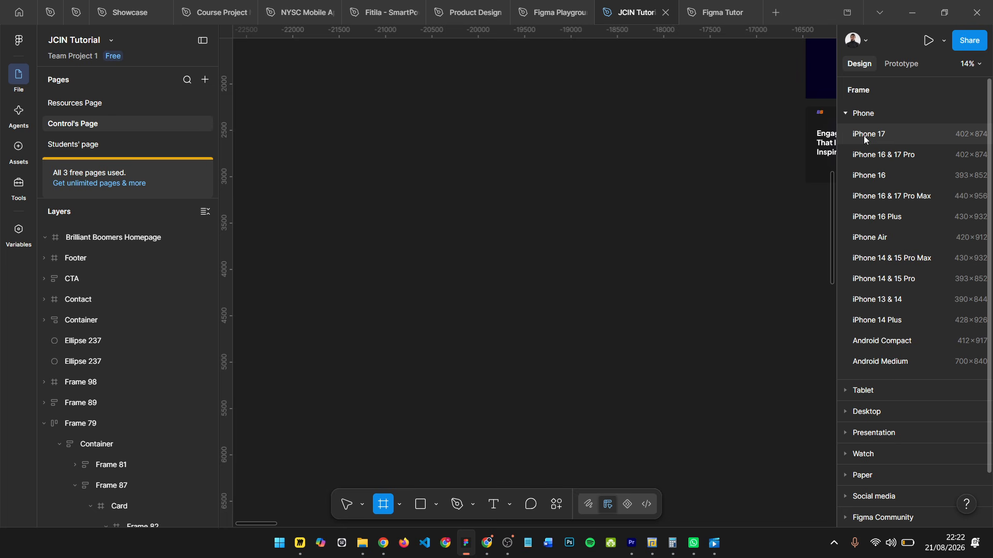
left_click(869, 134)
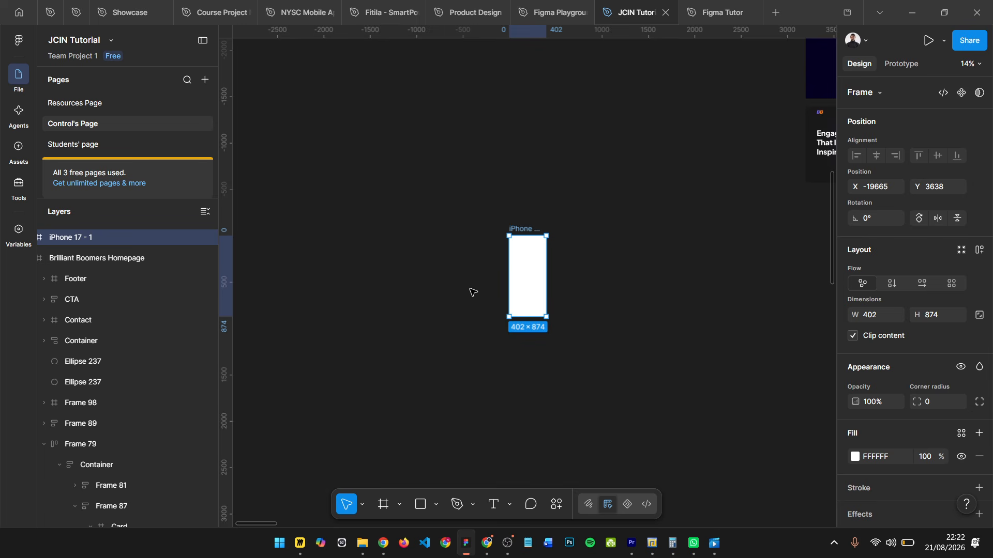
Step: Rename the new iPhone 17 frame as Mobile Screen
scroll(620, 280, "up", 3)
scroll(418, 248, "up", 3)
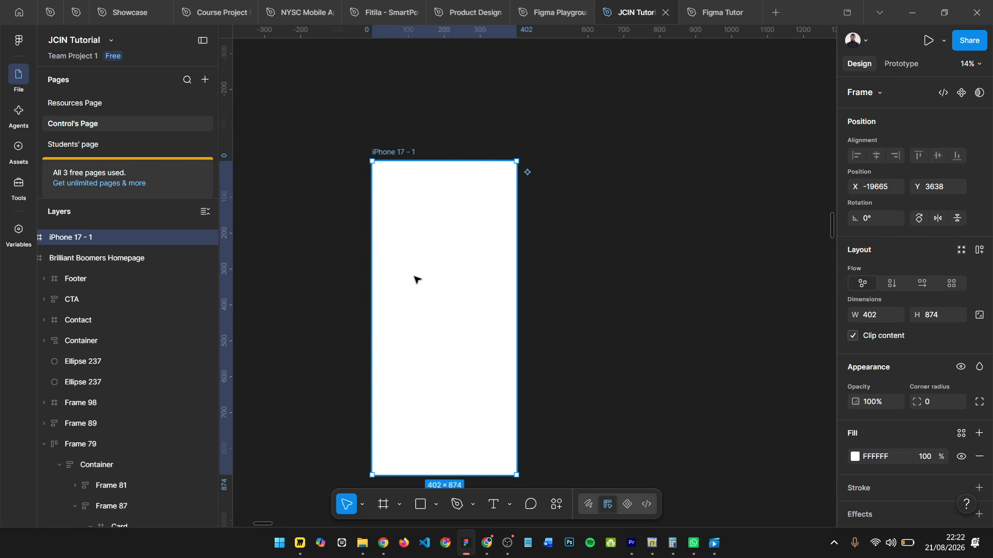
scroll(408, 275, "left", 2)
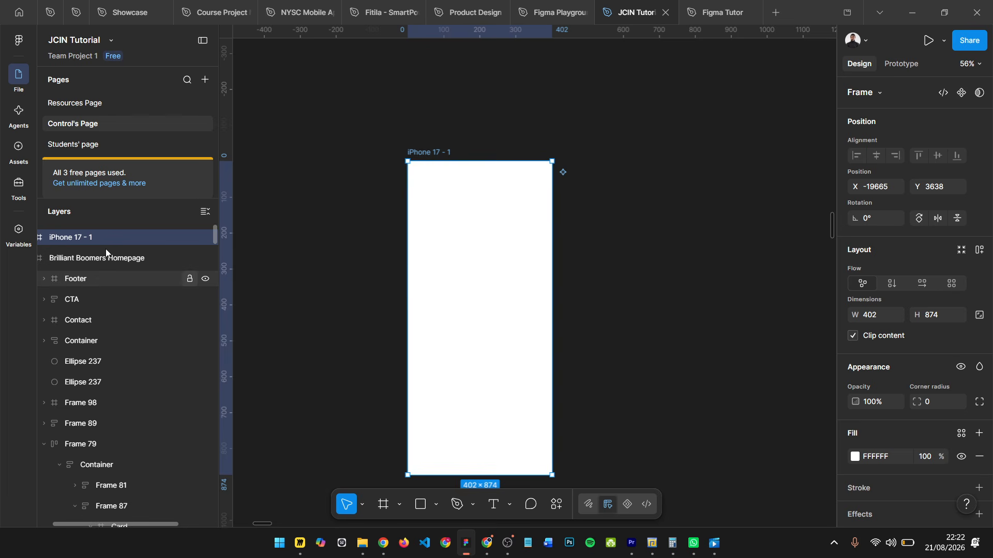
double_click(61, 236)
type("m")
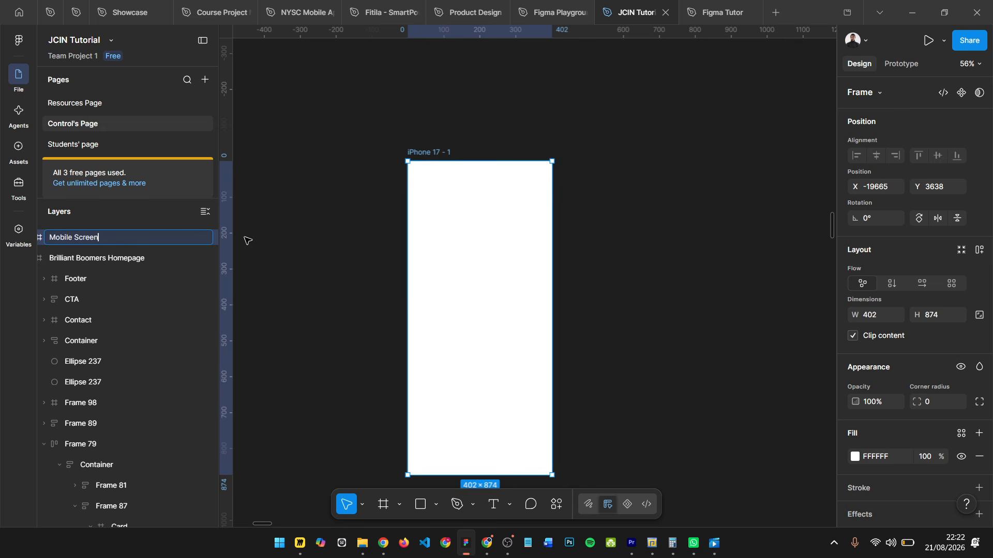
key("Return")
Step: Look over the empty Mobile Screen frame and the Brilliant Boomers Homepage design for comparison
scroll(396, 150, "up", 2)
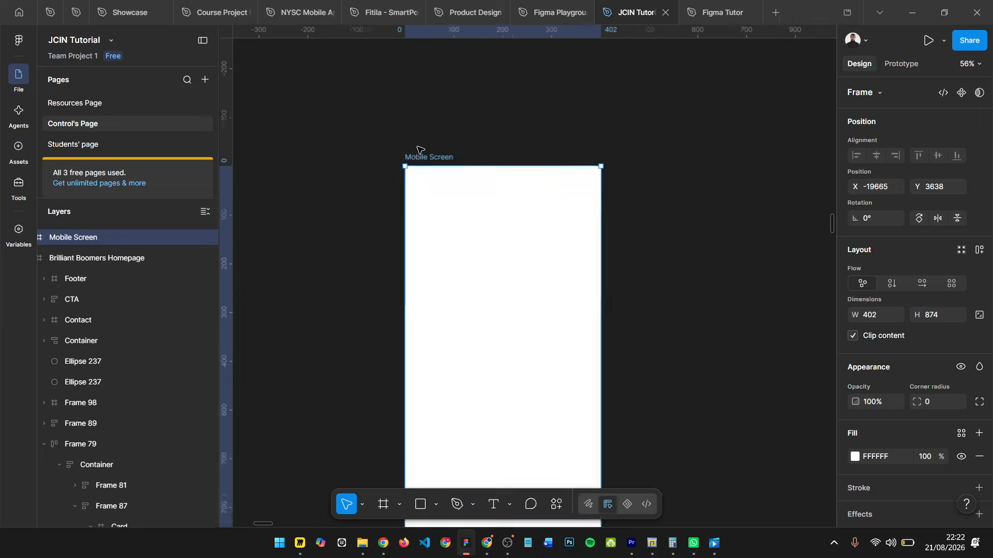
scroll(417, 151, "down", 3)
scroll(458, 152, "down", 3)
scroll(460, 154, "up", 5)
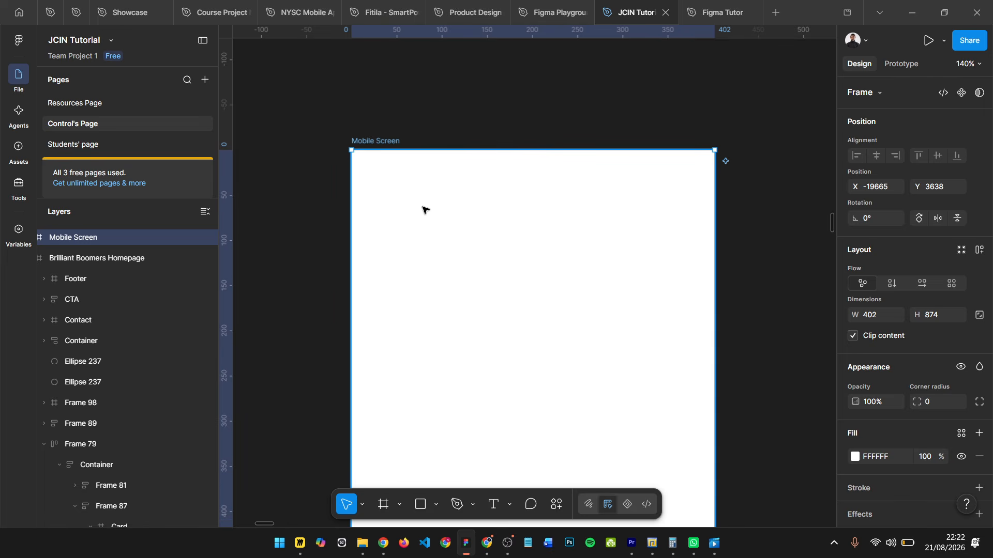
scroll(540, 336, "down", 10)
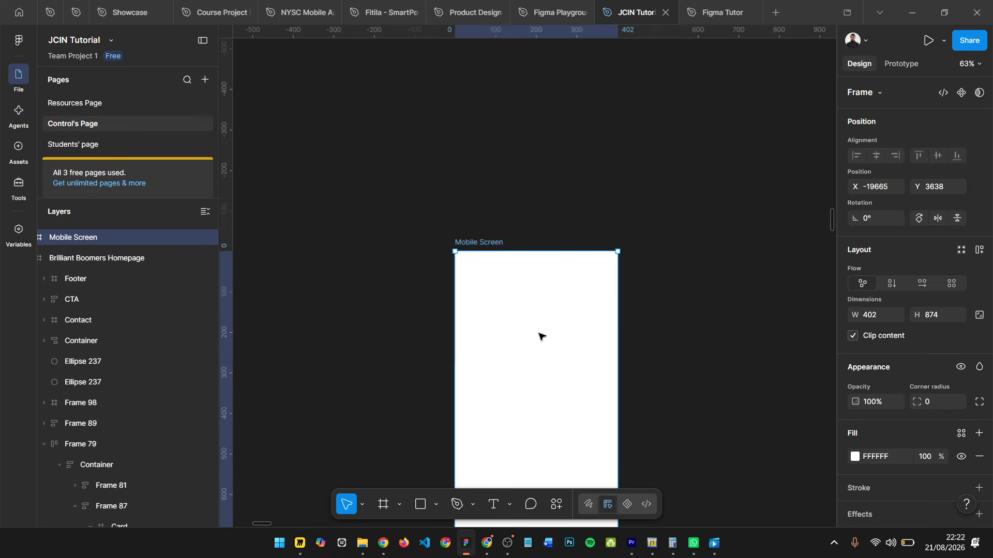
scroll(494, 362, "left", 5)
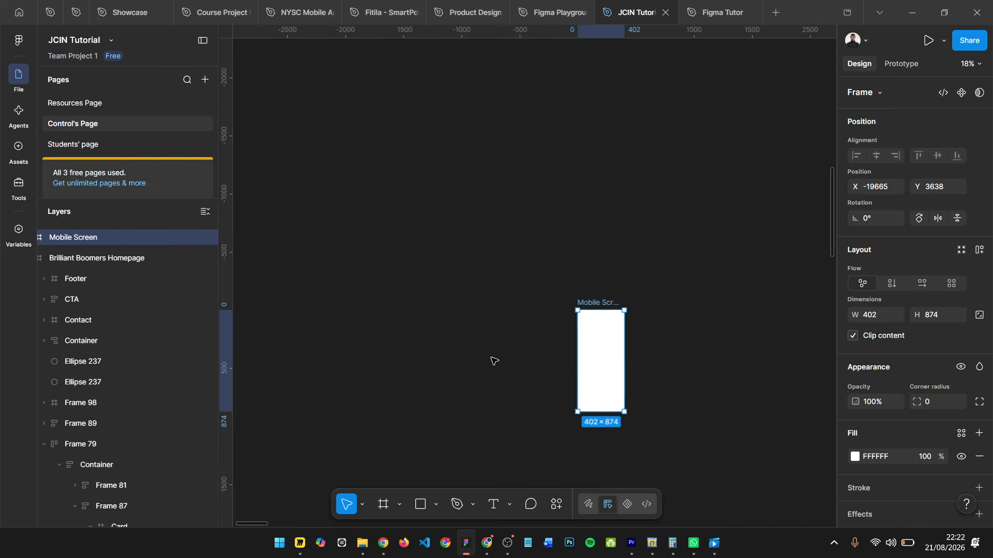
scroll(549, 327, "down", 3)
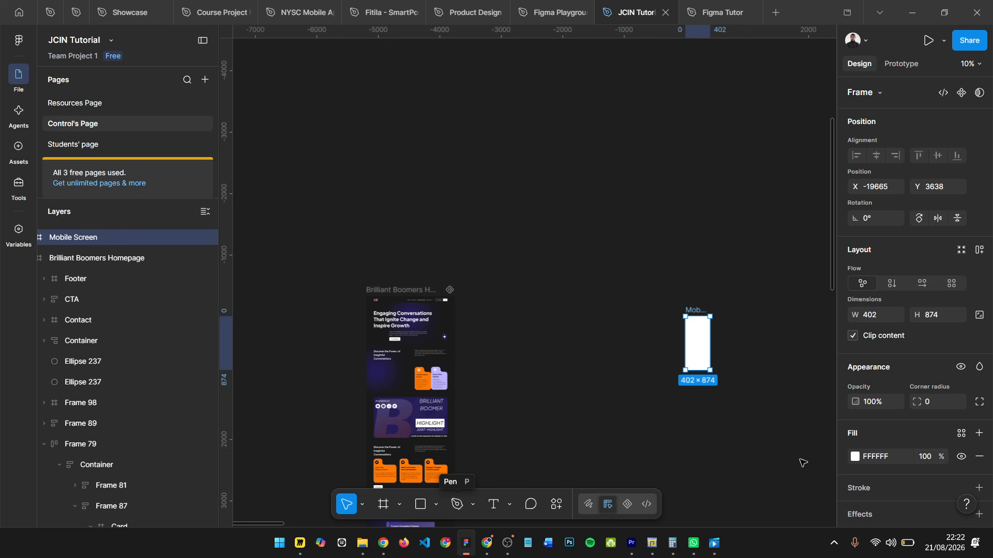
scroll(430, 388, "up", 2)
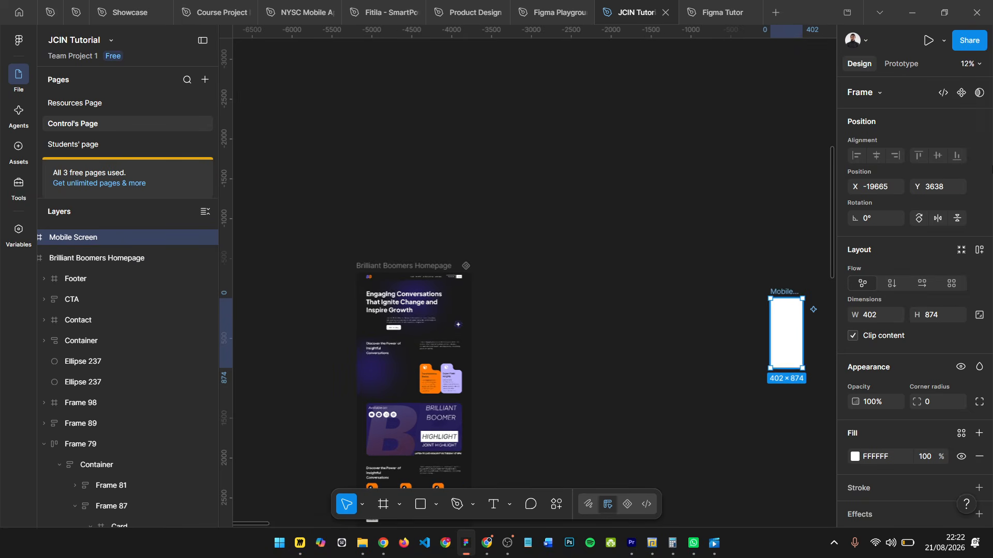
scroll(434, 393, "up", 4)
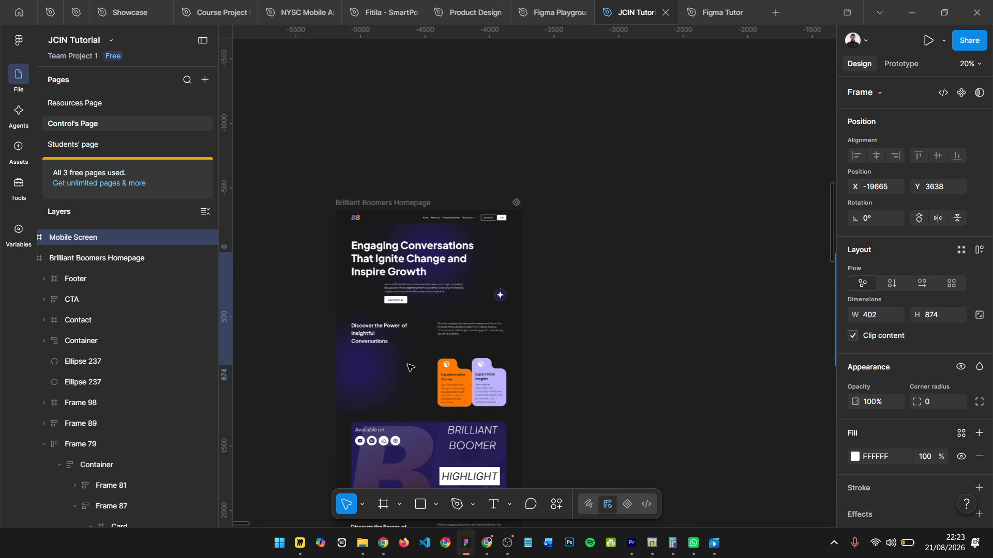
scroll(380, 300, "up", 1)
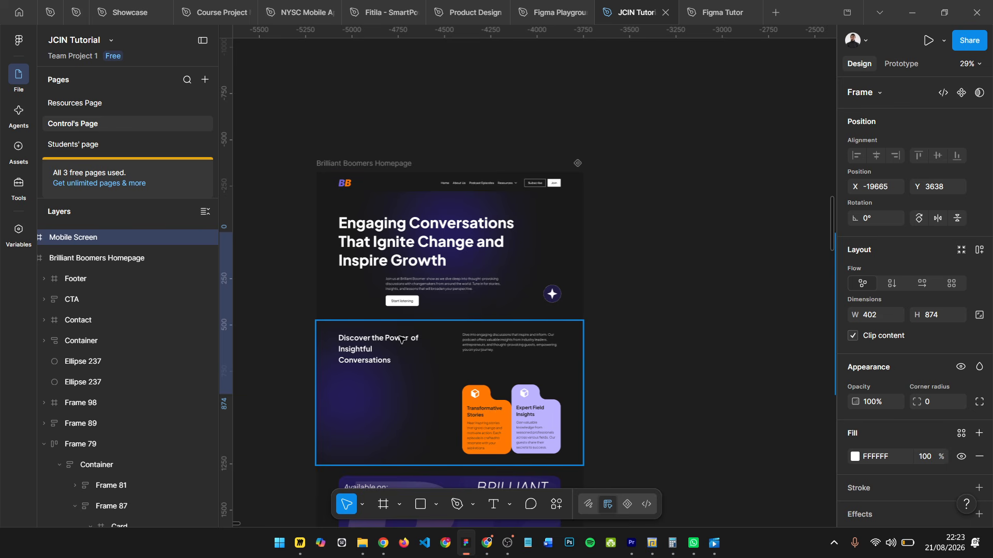
scroll(378, 335, "right", 3)
Step: Draw a square about 317 × 317 with the Rectangle tool near the top of the Mobile Screen frame
key("shift+2")
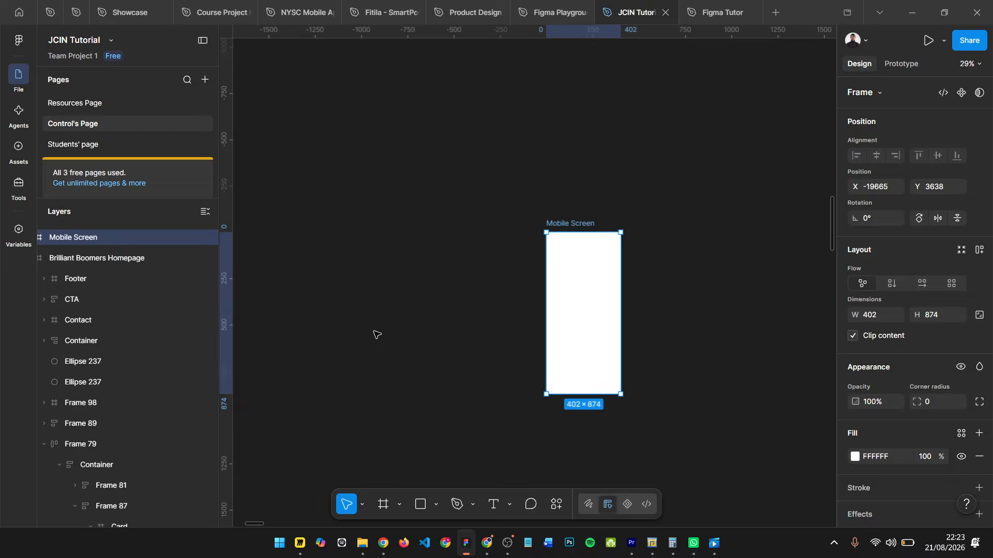
scroll(567, 262, "up", 10)
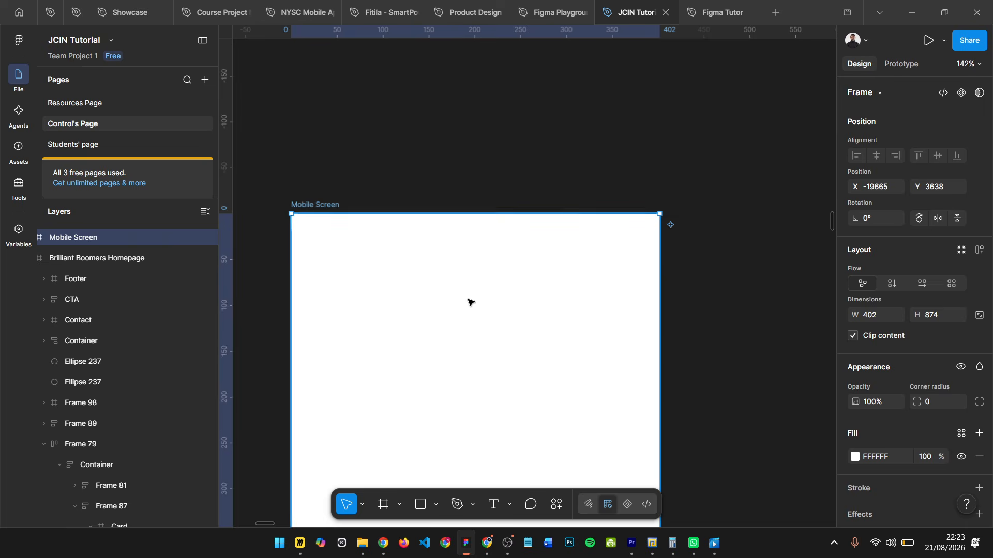
scroll(501, 280, "right", 5)
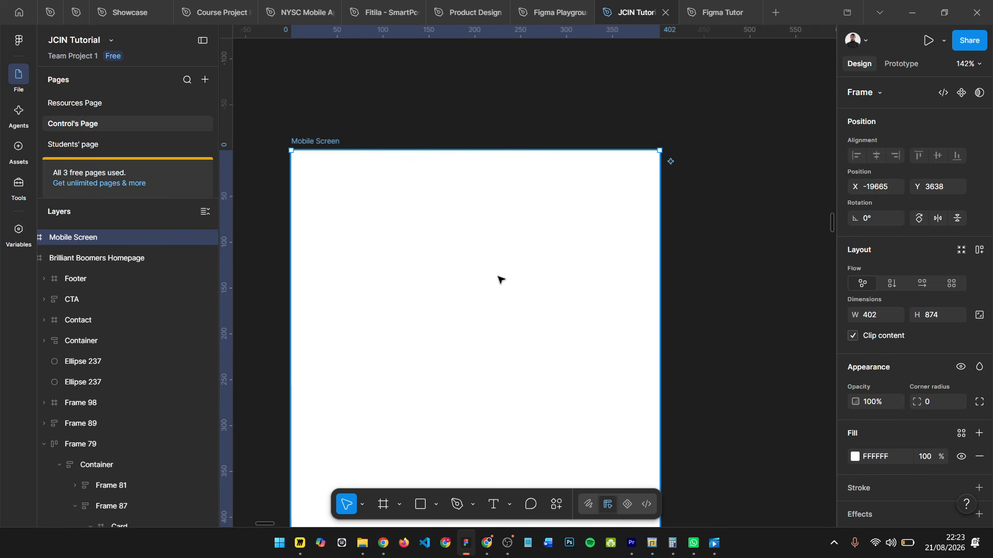
scroll(425, 280, "left", 1)
scroll(426, 280, "down", 2)
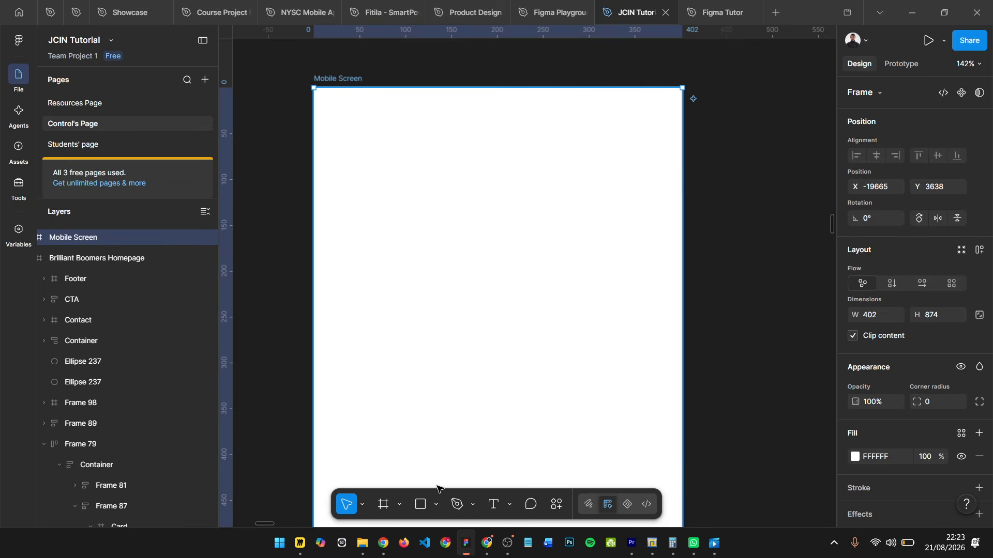
left_click(436, 506)
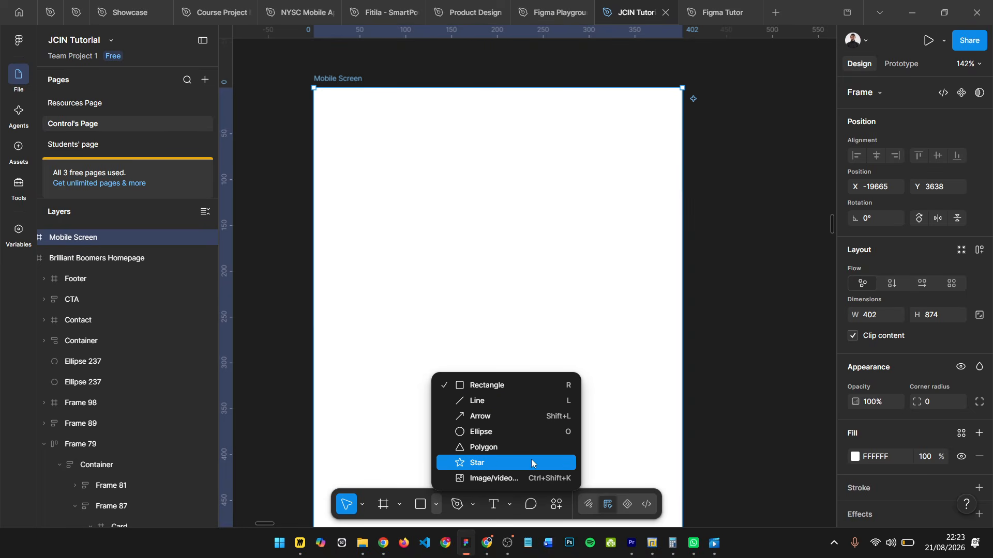
left_click(490, 386)
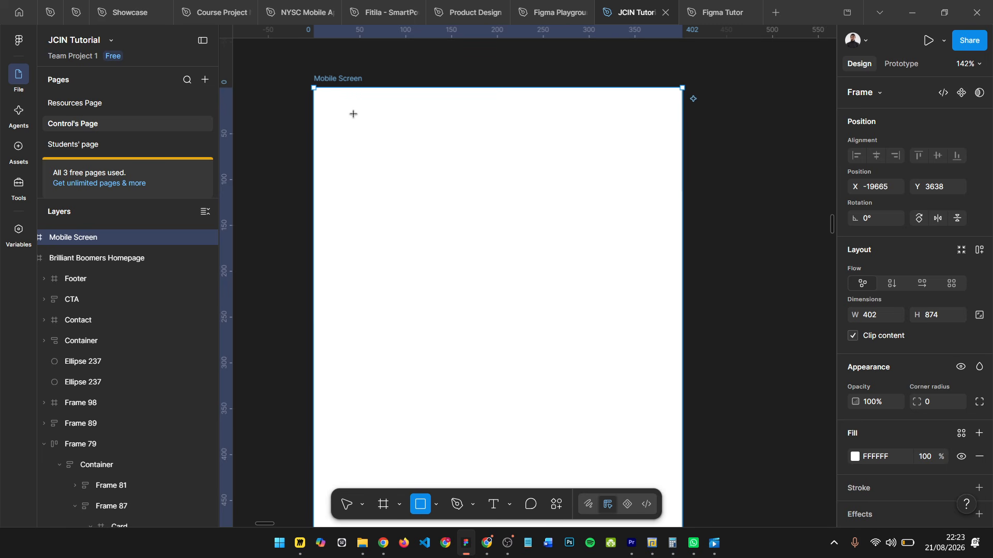
mouse_move(354, 114)
left_mouse_down()
mouse_move(548, 296)
mouse_move(581, 312)
mouse_move(646, 284)
mouse_move(665, 326)
mouse_move(664, 275)
left_mouse_up()
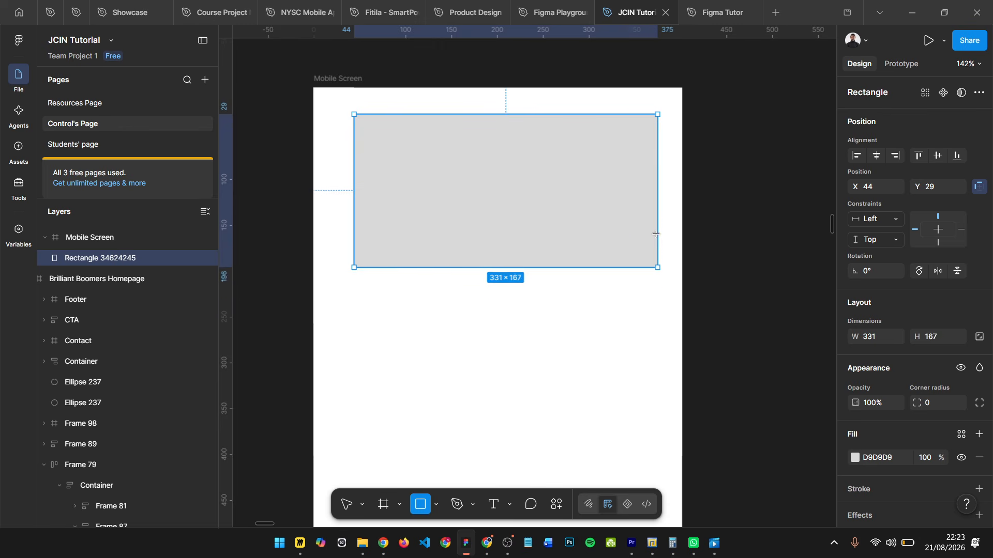
mouse_move(656, 234)
left_mouse_down()
mouse_move(626, 201)
mouse_move(613, 250)
mouse_move(623, 274)
mouse_move(643, 273)
mouse_move(656, 313)
mouse_move(650, 227)
left_mouse_up()
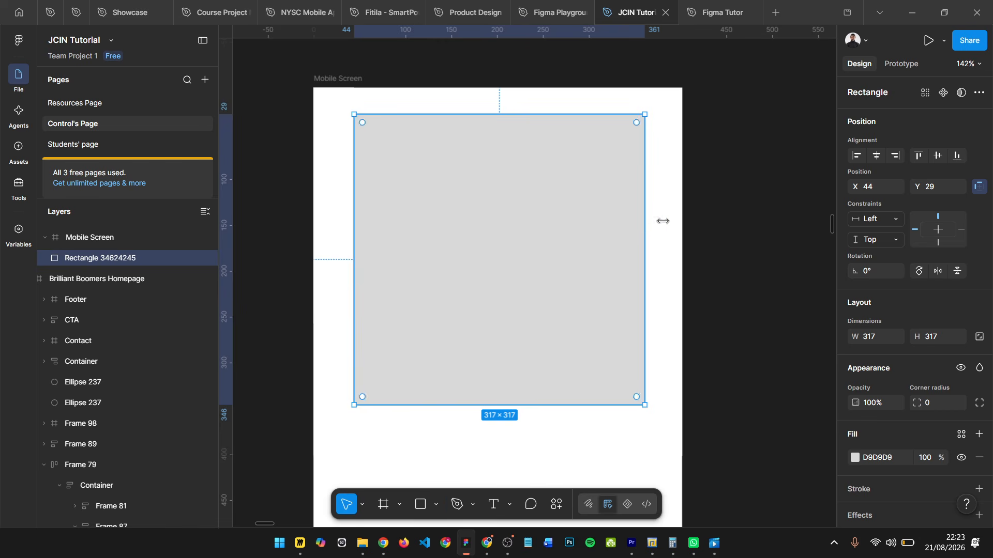
Step: Change the square's fill to the orange colour E48100
scroll(871, 374, "down", 2)
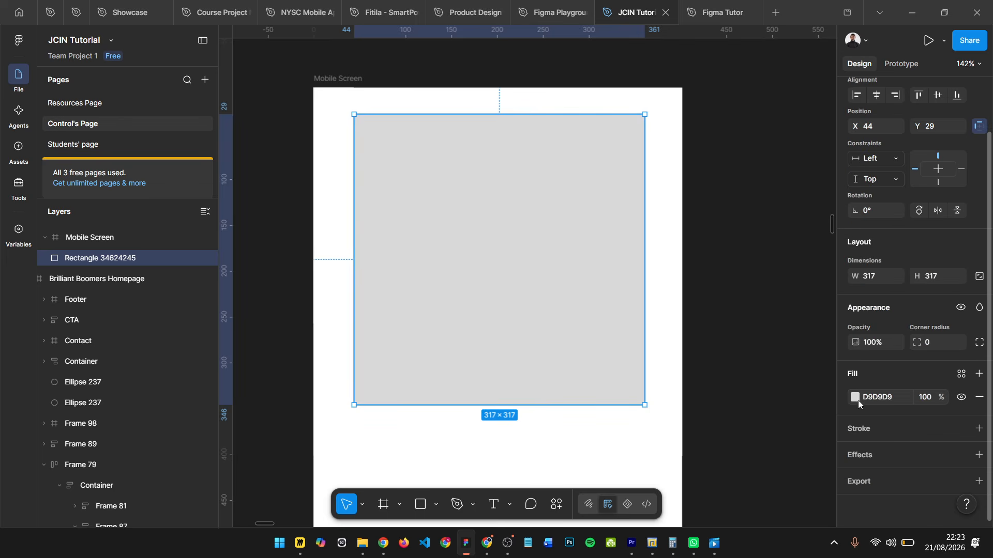
left_click(854, 398)
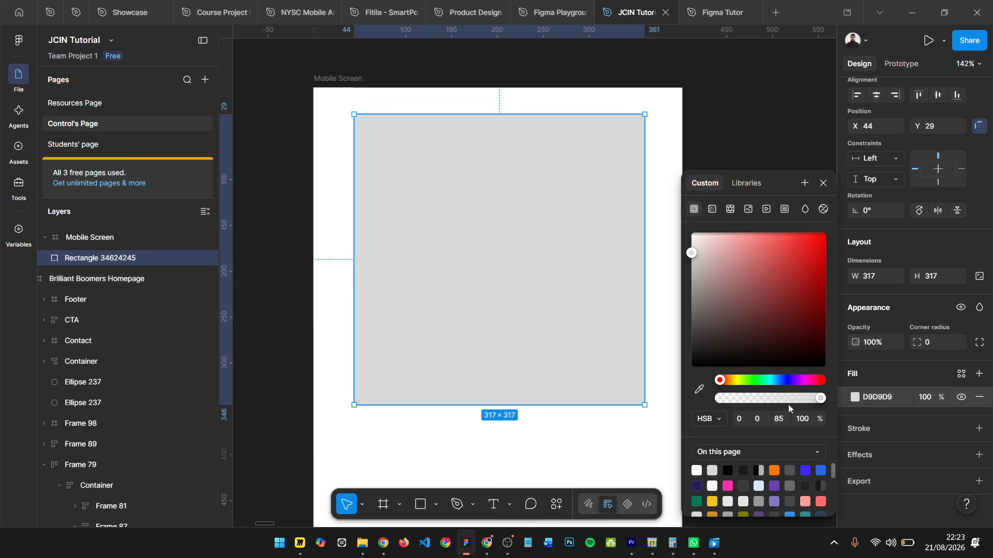
left_click(729, 385)
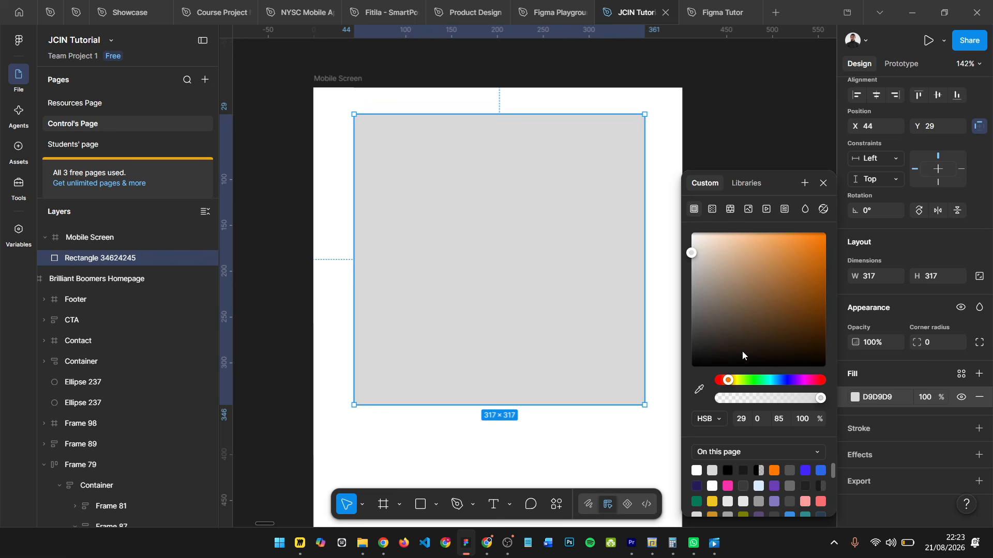
left_click_drag(808, 265, 840, 252)
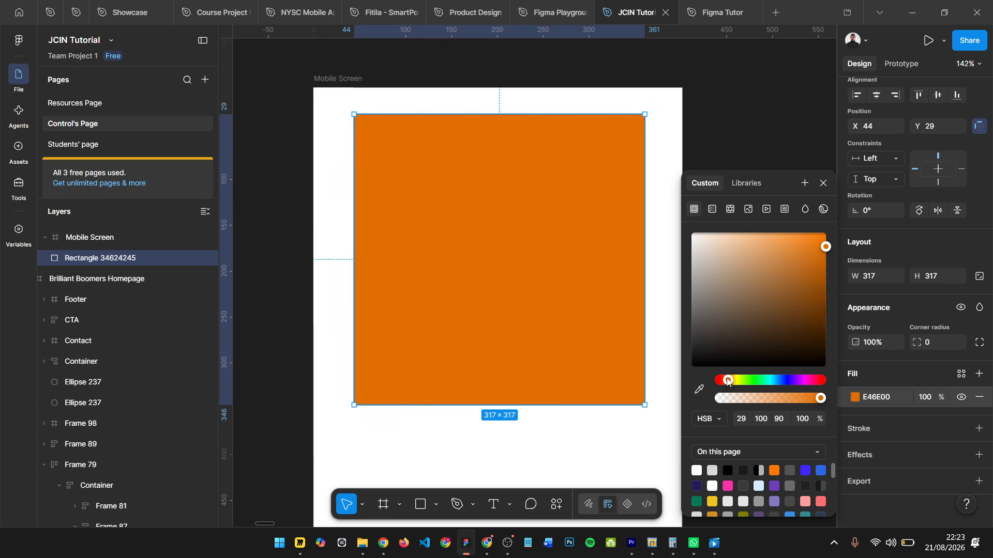
left_click_drag(728, 381, 730, 382)
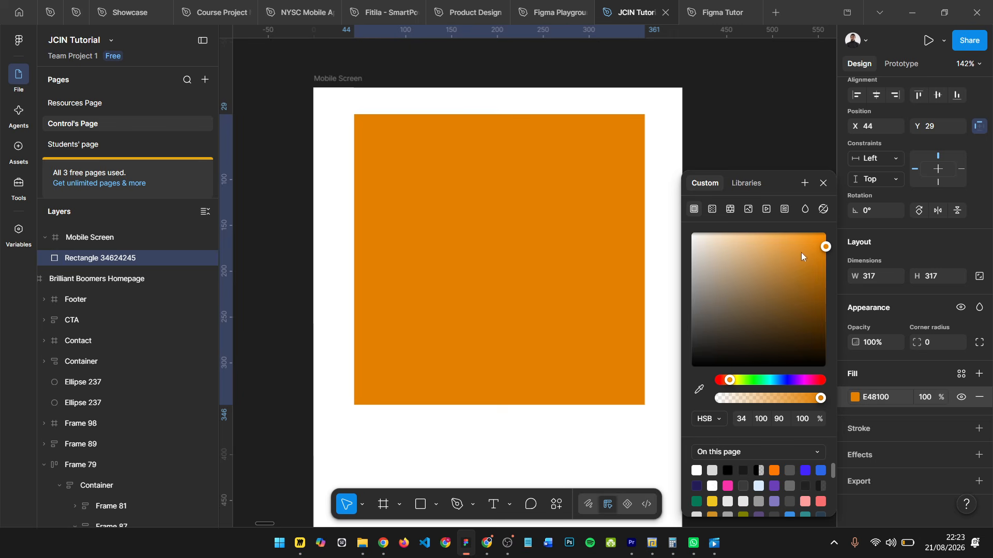
left_click(824, 183)
scroll(593, 164, "up", 2)
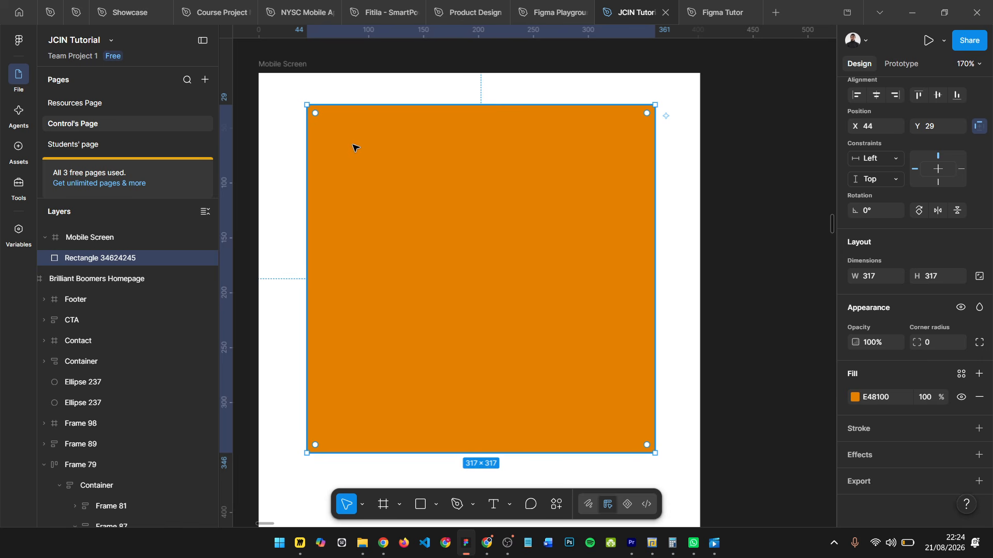
double_click(340, 125)
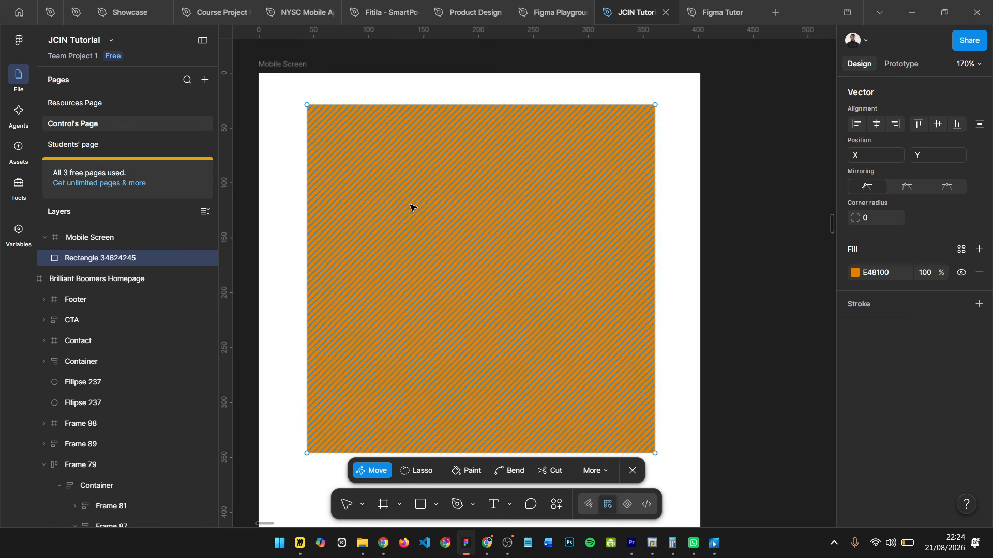
key("Escape")
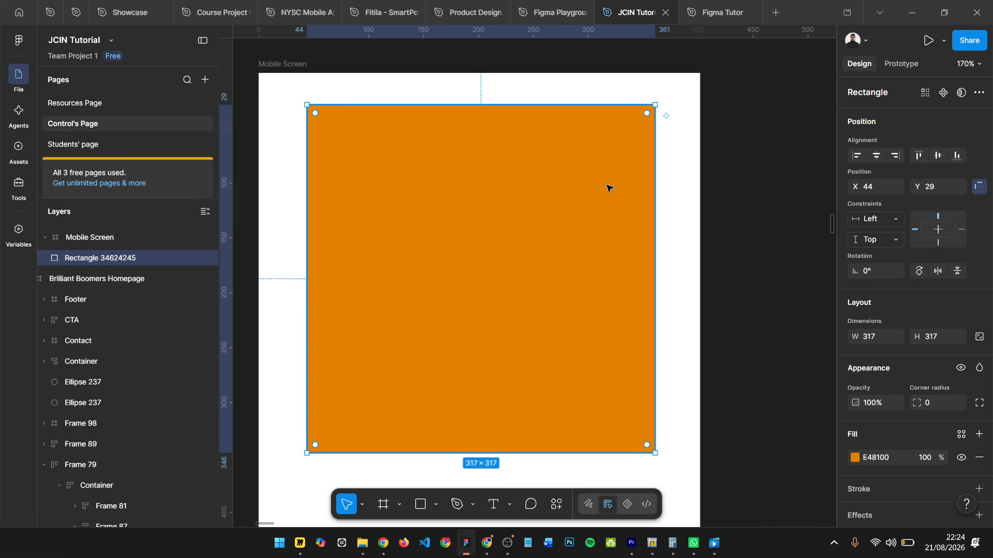
Step: Rename the orange square's layer as Orange rectangle
left_click(667, 202)
left_click(111, 259)
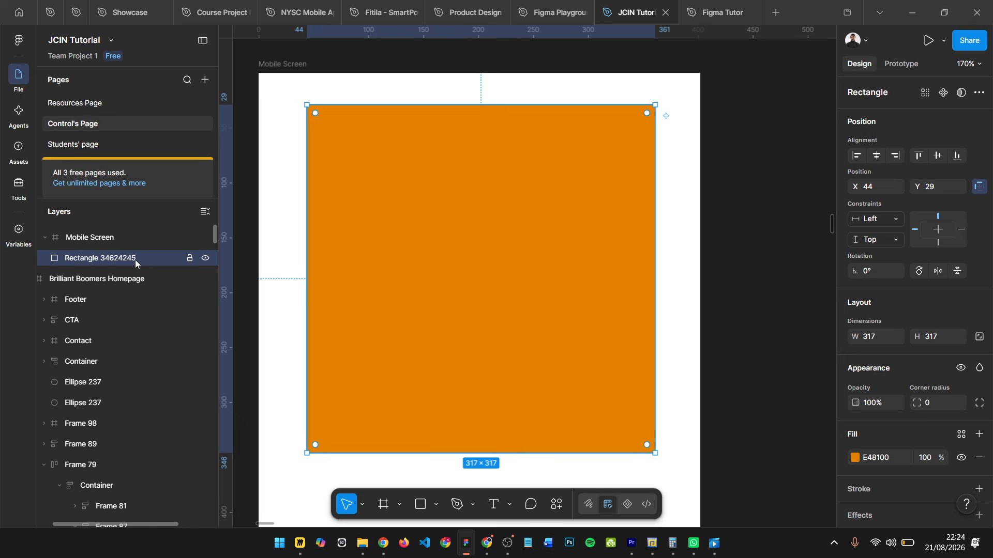
double_click(82, 259)
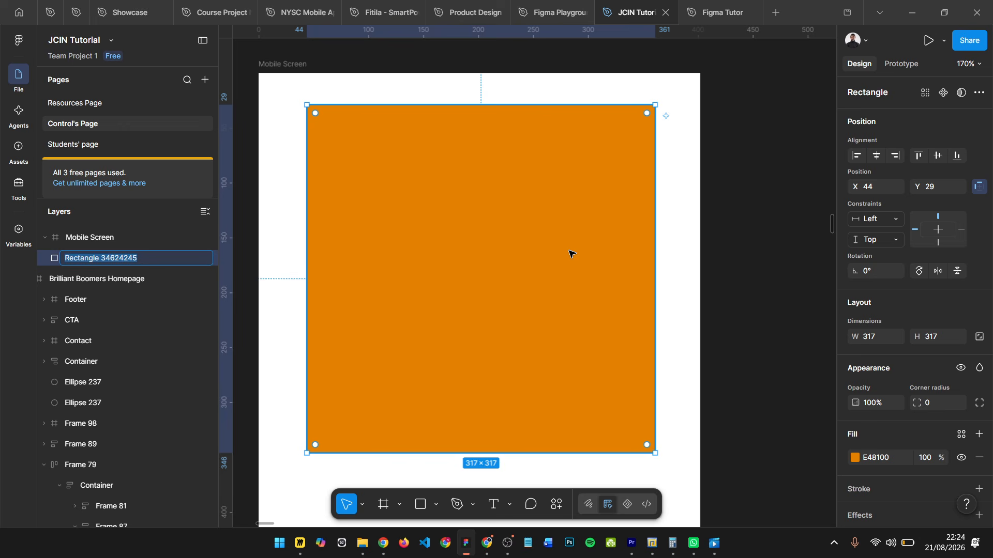
type("Orange rectangle")
key("Return")
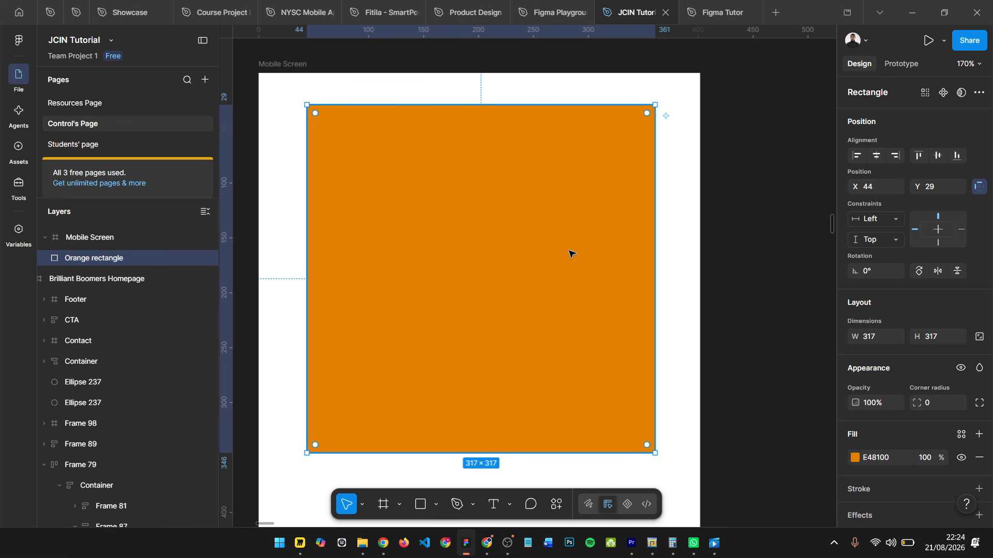
Step: Open the Orange rectangle for vector editing and examine its corner points
double_click(570, 253)
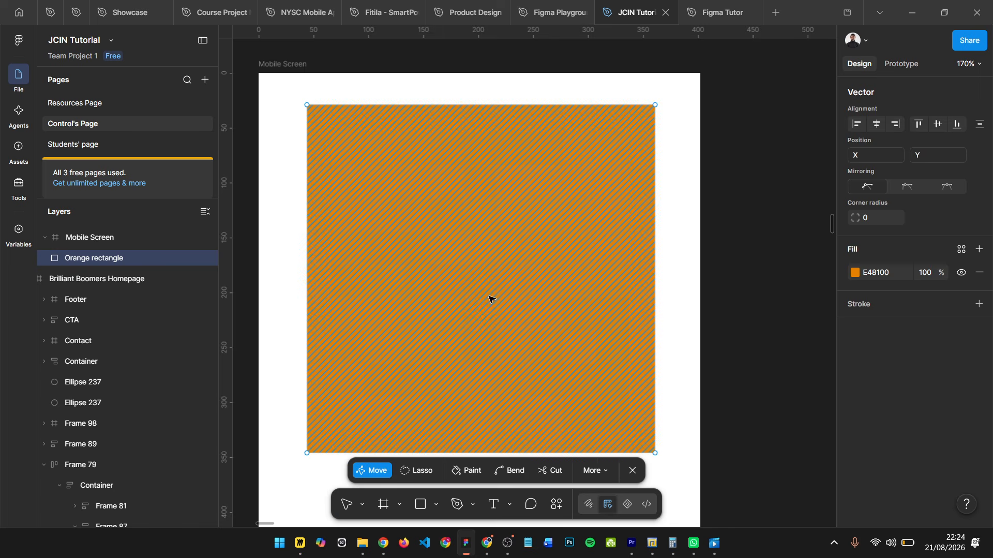
scroll(490, 299, "down", 1)
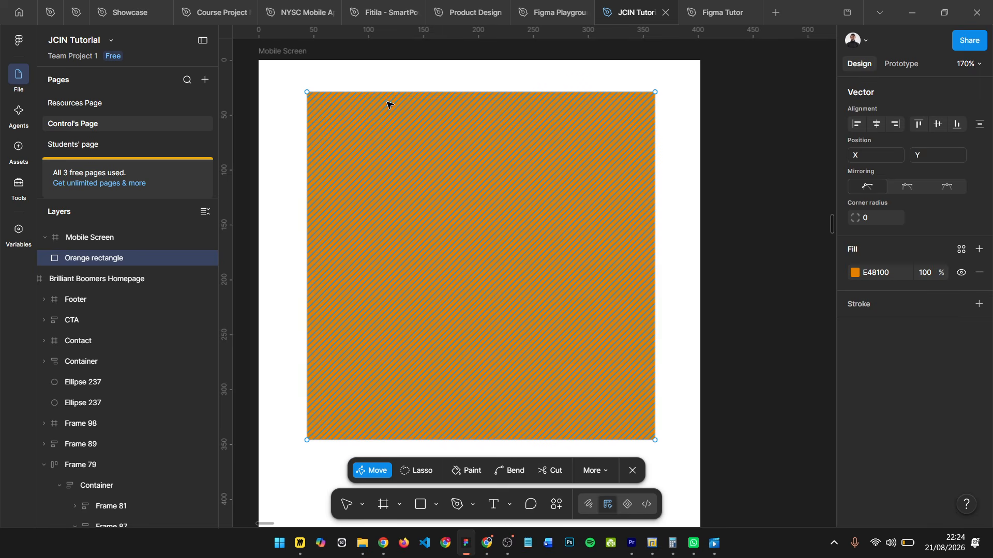
key("ctrl")
scroll(289, 92, "up", 3)
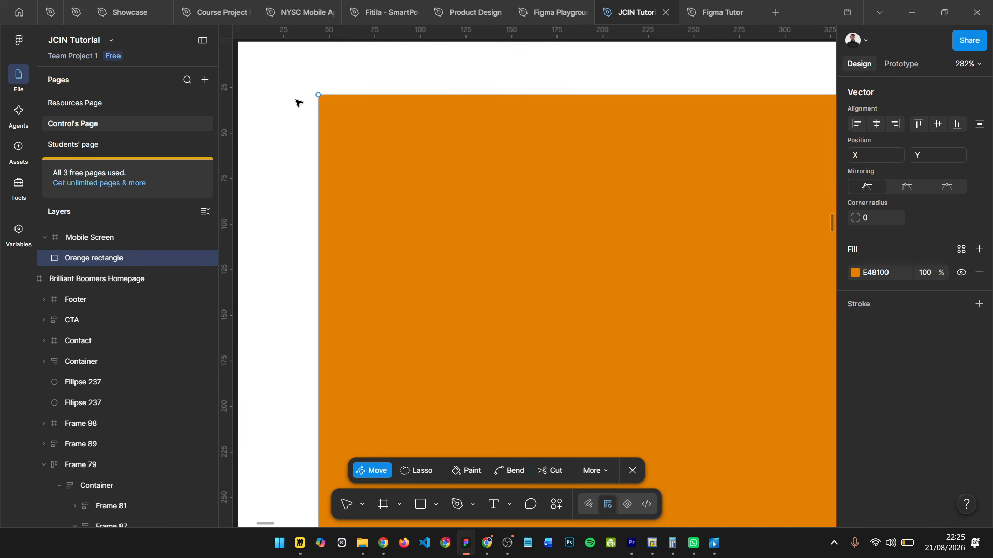
scroll(313, 89, "down", 3)
scroll(313, 89, "down", 2)
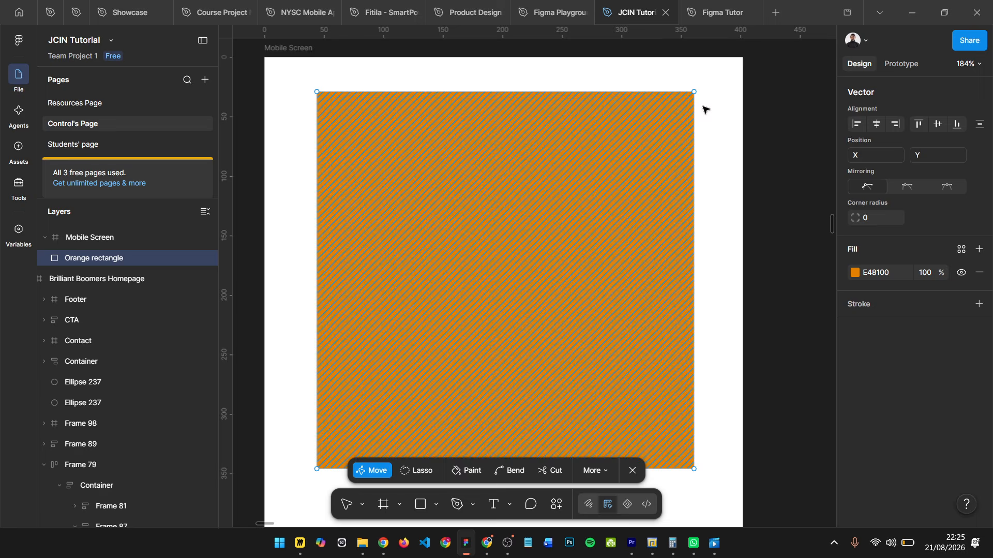
scroll(720, 433, "down", 1)
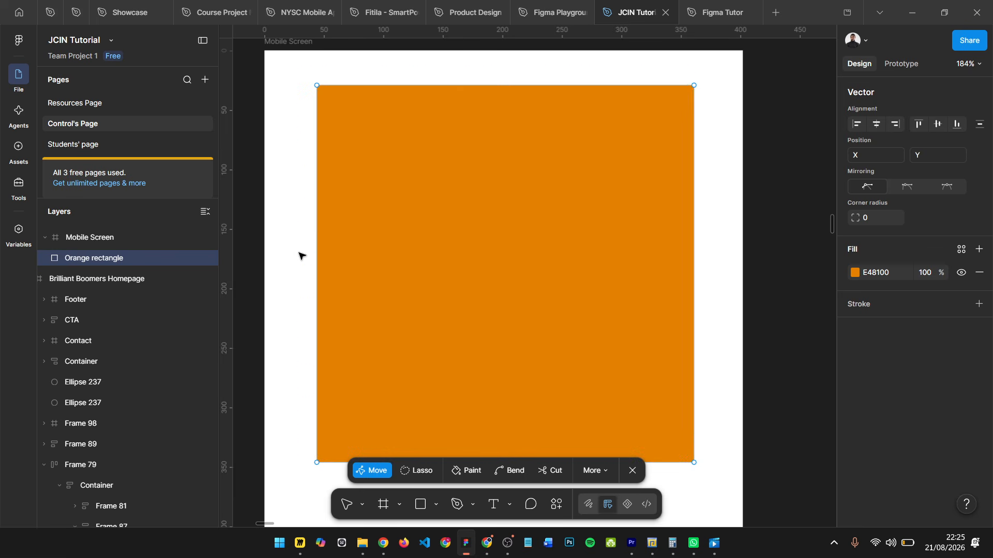
Step: Look over the available shape tools and the rectangle's outline, and leave vector editing
left_click(436, 505)
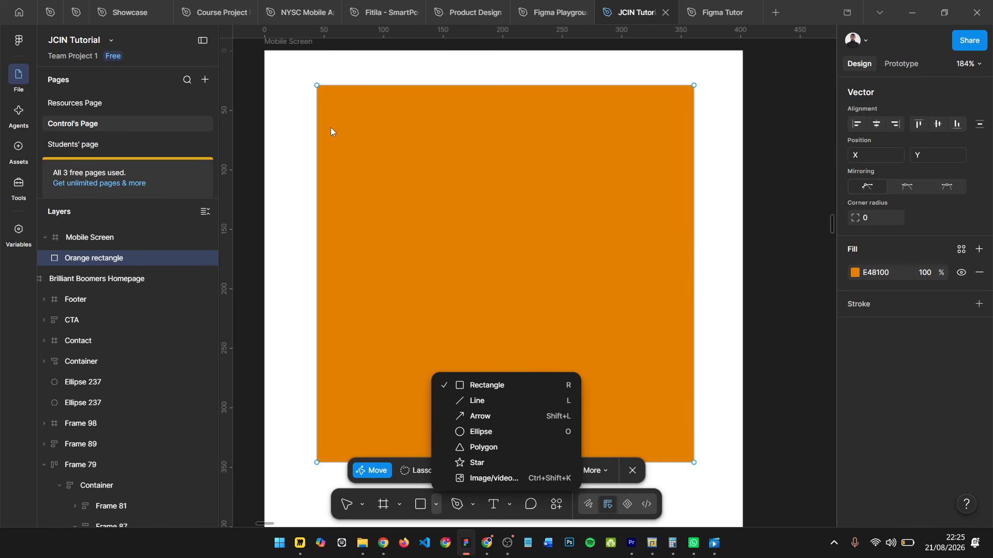
left_click(363, 83)
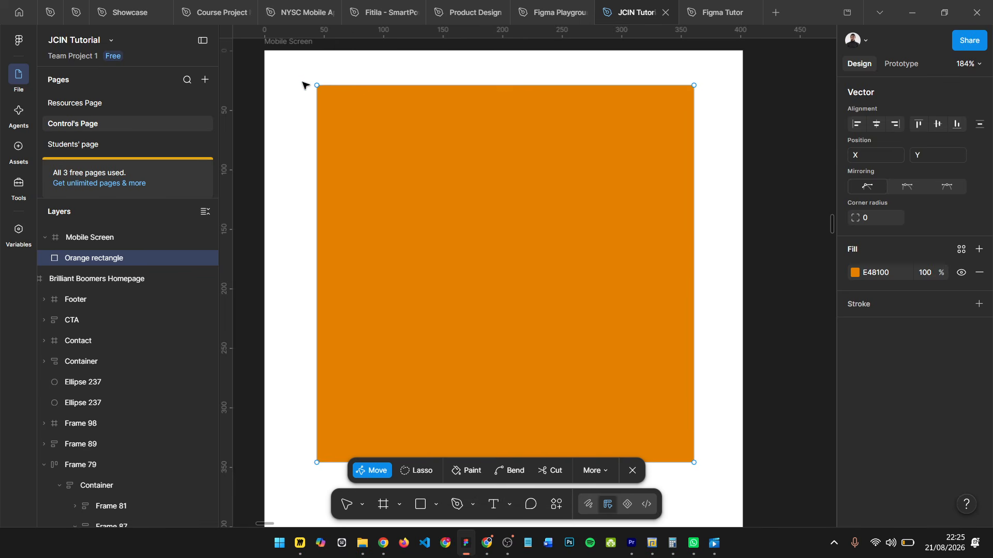
scroll(304, 81, "up", 1)
scroll(305, 82, "up", 1)
scroll(362, 130, "down", 1)
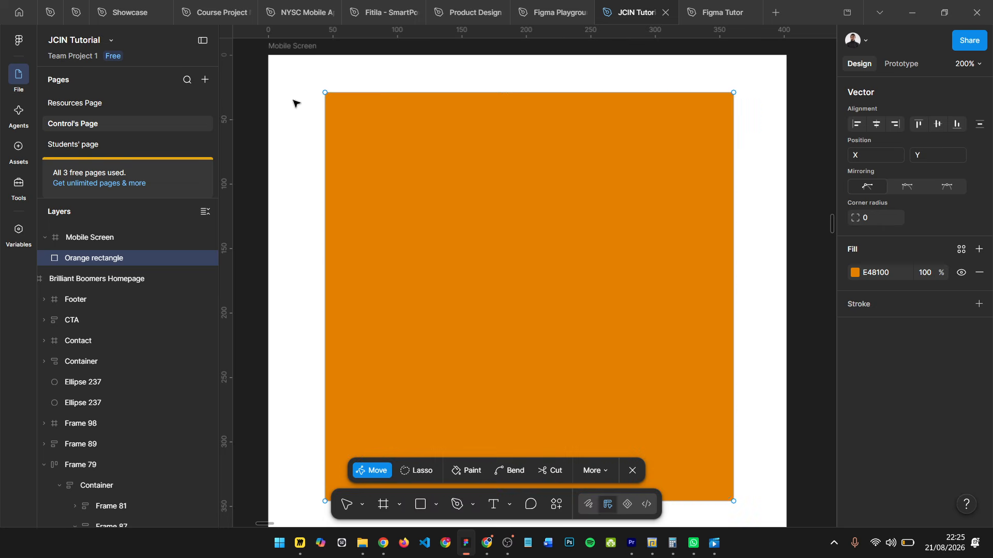
left_click(345, 510)
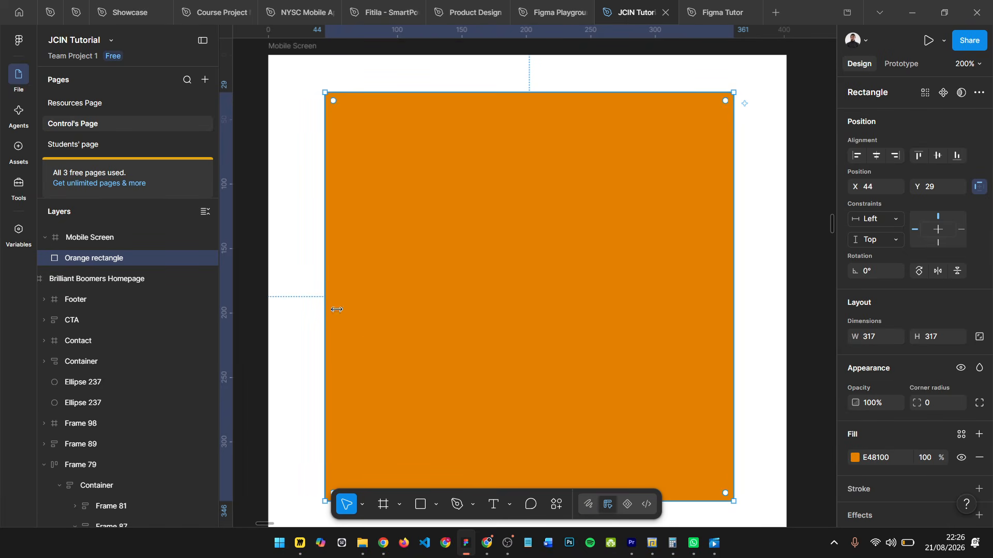
Step: In vector editing, move the rectangle's upper-right corner point to about X 367, Y 35 and its lower-right one to about X 363.5, Y 343
double_click(435, 166)
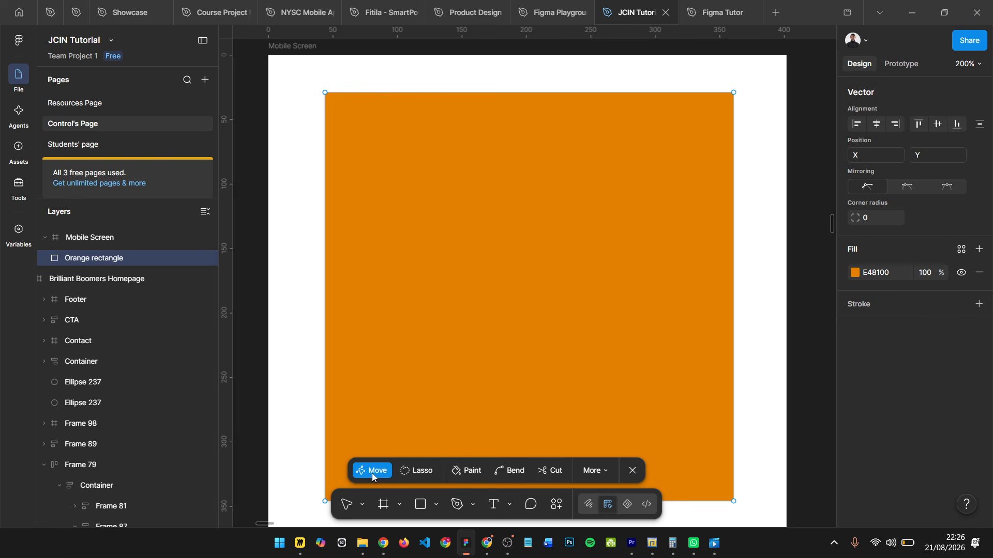
left_click(325, 93)
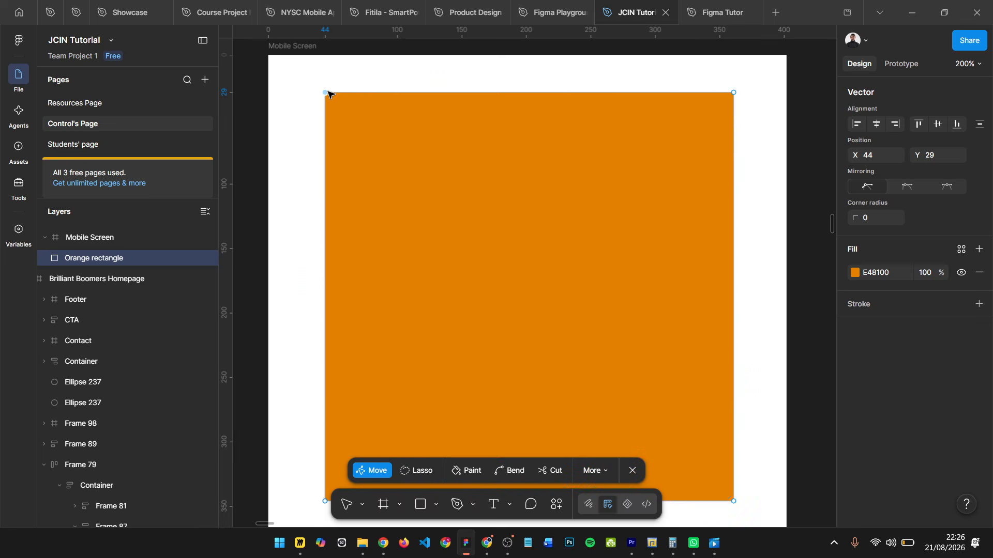
left_click_drag(345, 118, 325, 95)
mouse_move(734, 93)
left_mouse_down()
mouse_move(648, 136)
mouse_move(488, 268)
mouse_move(692, 176)
mouse_move(742, 122)
mouse_move(742, 100)
left_mouse_up()
scroll(578, 175, "down", 3)
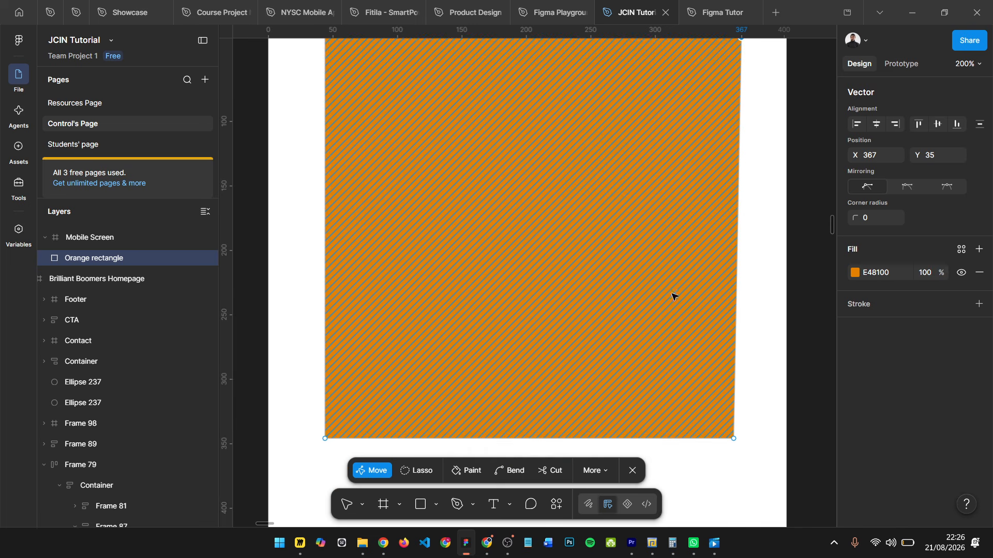
left_click(733, 438)
mouse_move(726, 432)
left_mouse_down()
mouse_move(674, 372)
mouse_move(636, 301)
mouse_move(730, 440)
mouse_move(753, 439)
mouse_move(742, 439)
left_mouse_up()
Step: Examine the rectangle's shifted corner points and slanted edges up close, along with the mirroring options
scroll(724, 290, "up", 2)
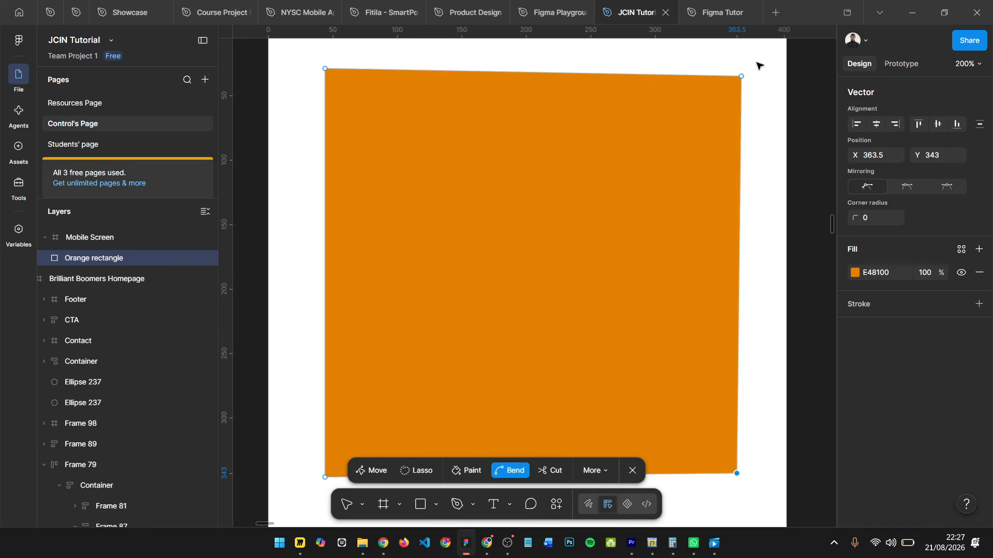
scroll(758, 64, "up", 6)
left_click(697, 115)
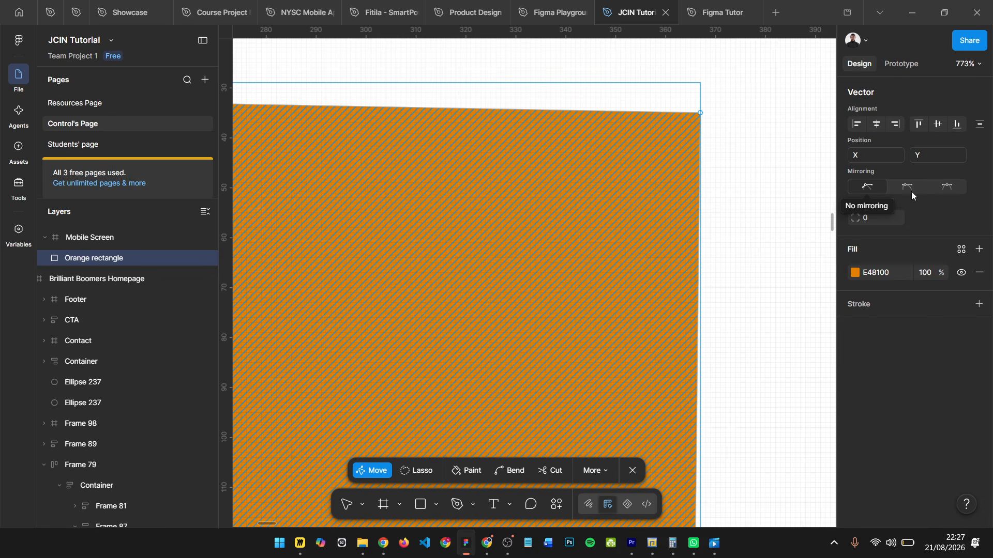
scroll(750, 117, "down", 3)
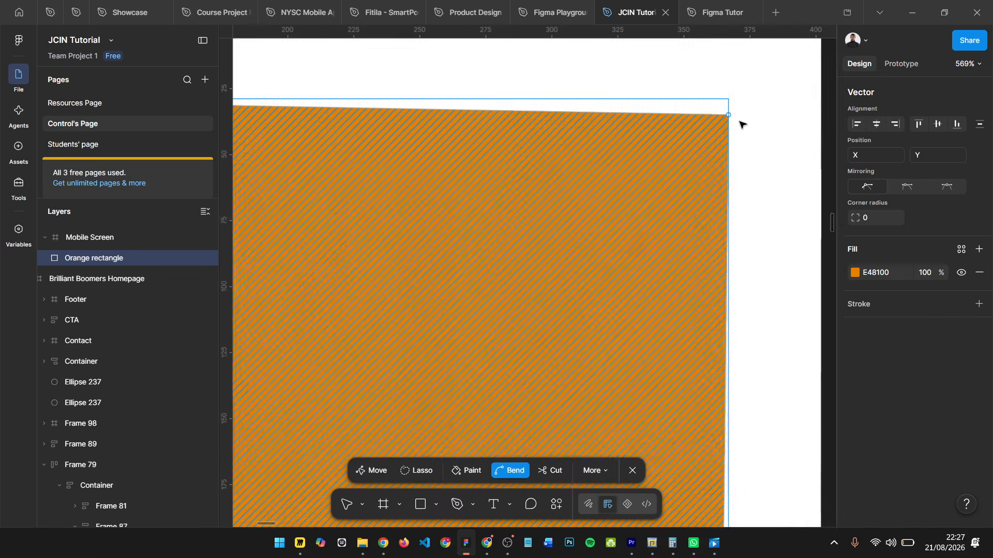
scroll(724, 129, "down", 2)
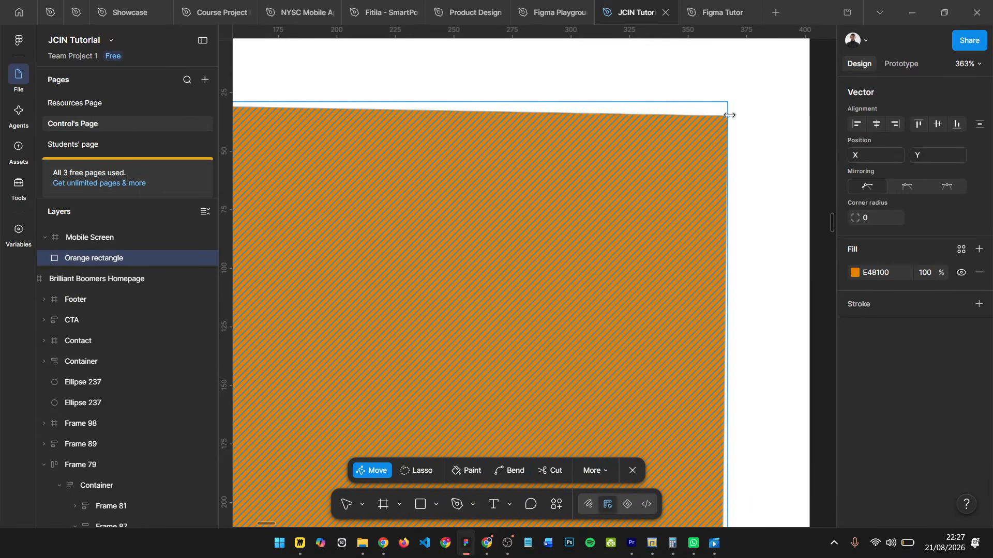
scroll(705, 126, "down", 3)
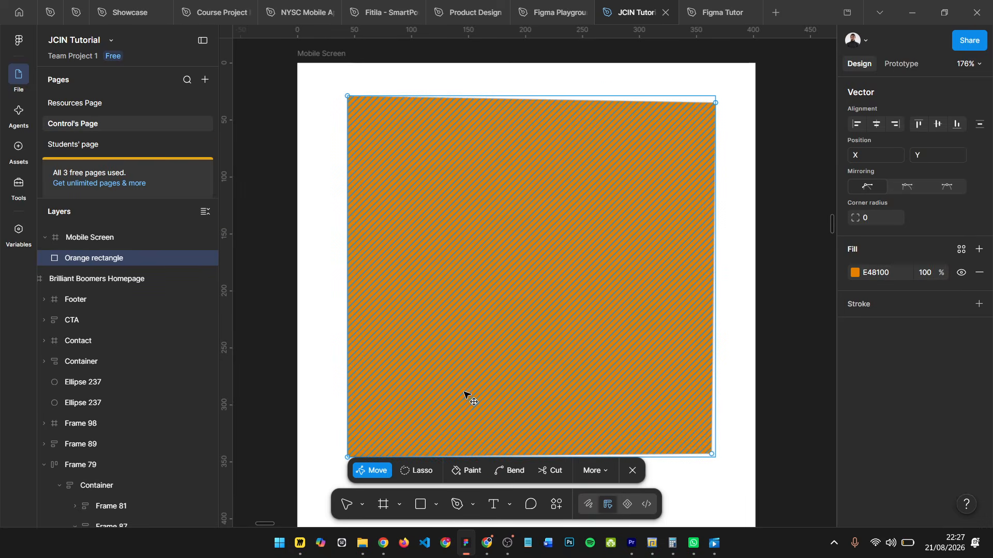
scroll(468, 398, "down", 1)
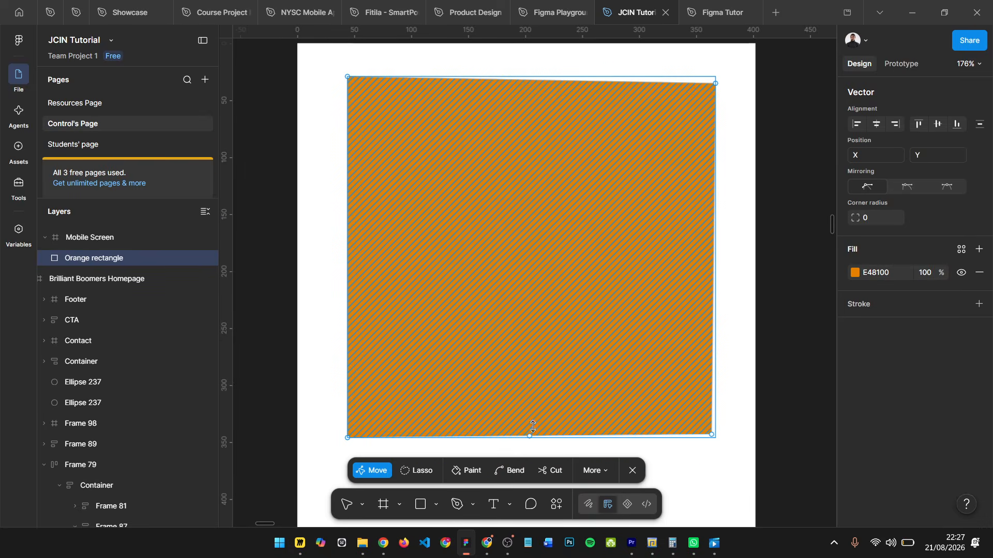
Step: Add a point at the middle of the rectangle's top edge and pull it down to about X 207, Y 91.5
scroll(527, 75, "up", 2)
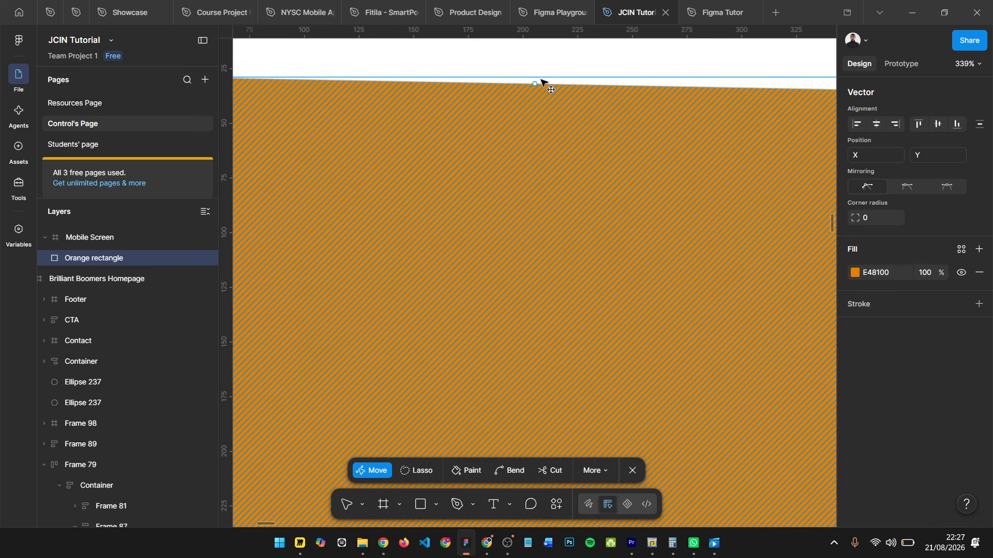
scroll(542, 80, "up", 2)
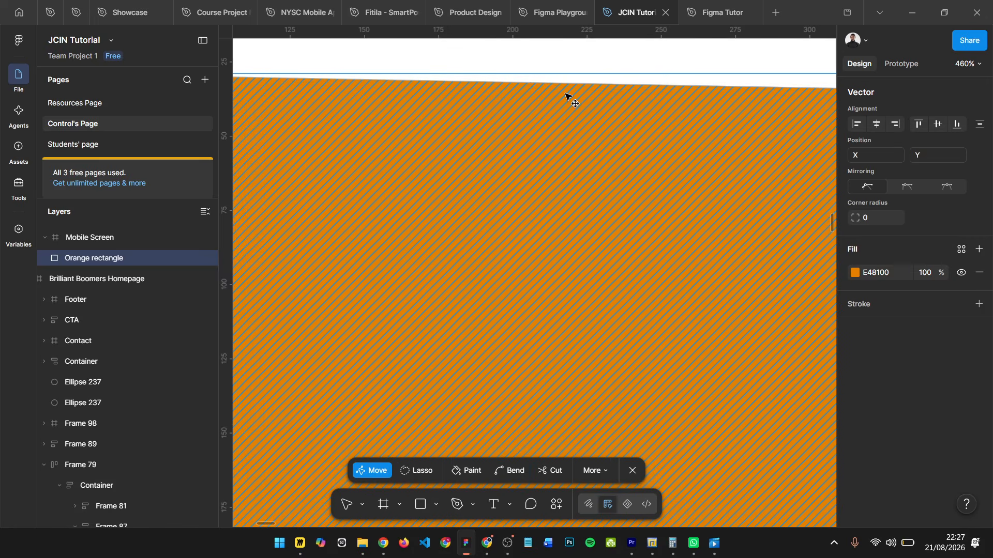
scroll(569, 98, "down", 3)
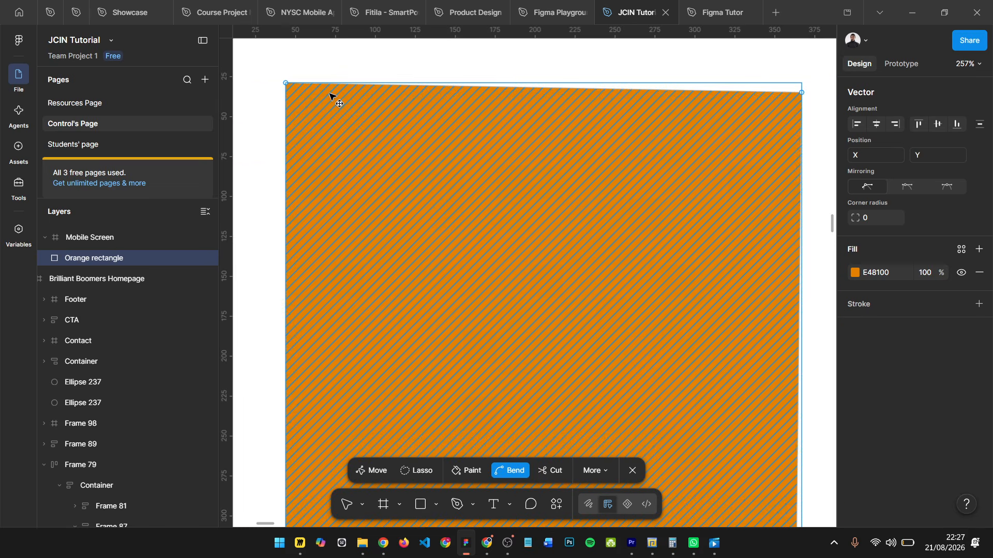
left_click(544, 88)
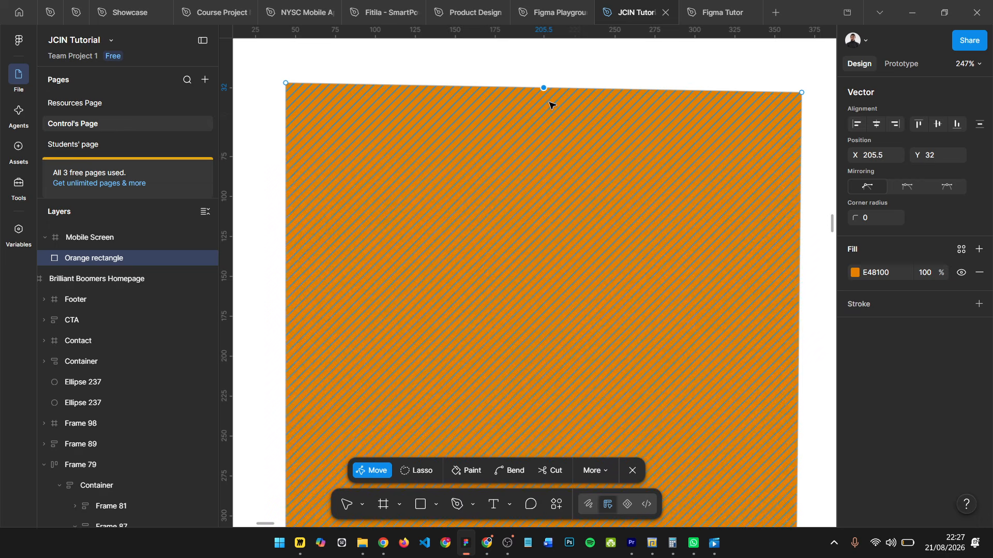
left_click_drag(543, 87, 547, 189)
Step: Add a point at the middle of the shape's bottom edge and pull it up to about X 196, Y 291.5
scroll(605, 224, "down", 2)
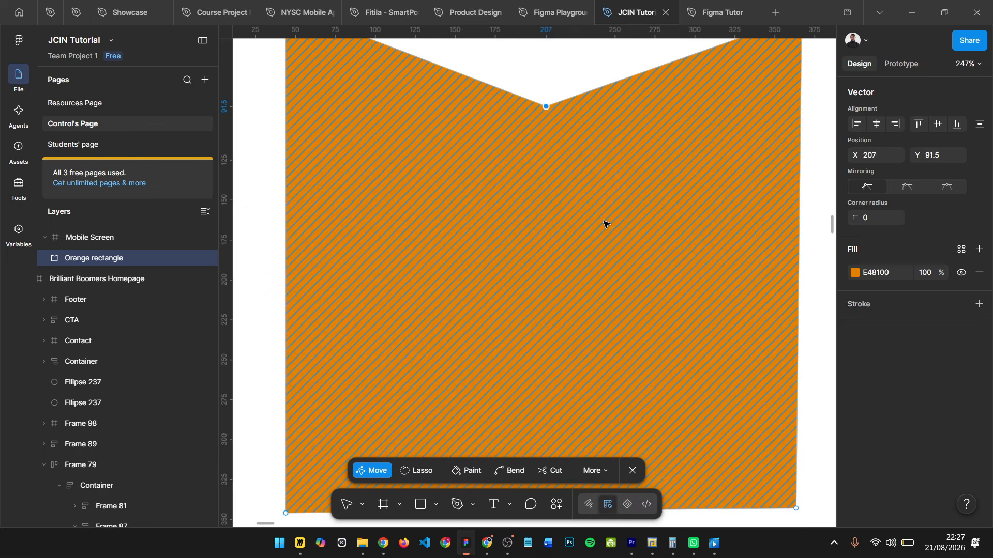
scroll(595, 398, "down", 4)
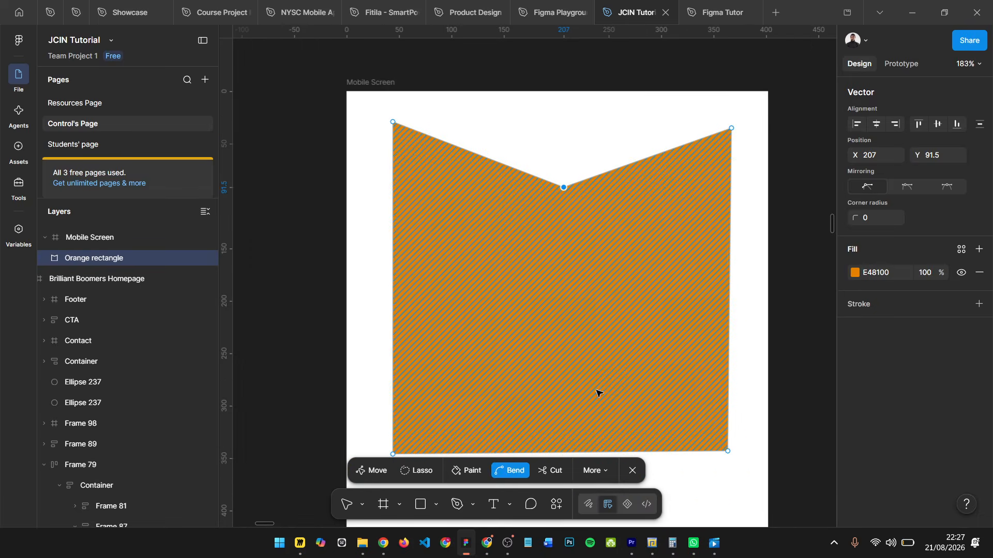
scroll(561, 455, "down", 1)
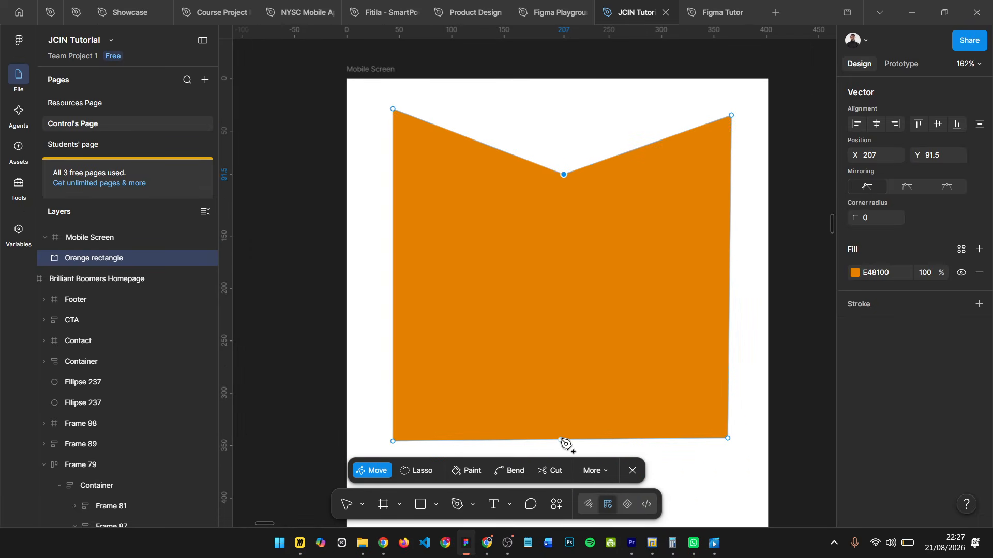
left_click_drag(564, 442, 552, 385)
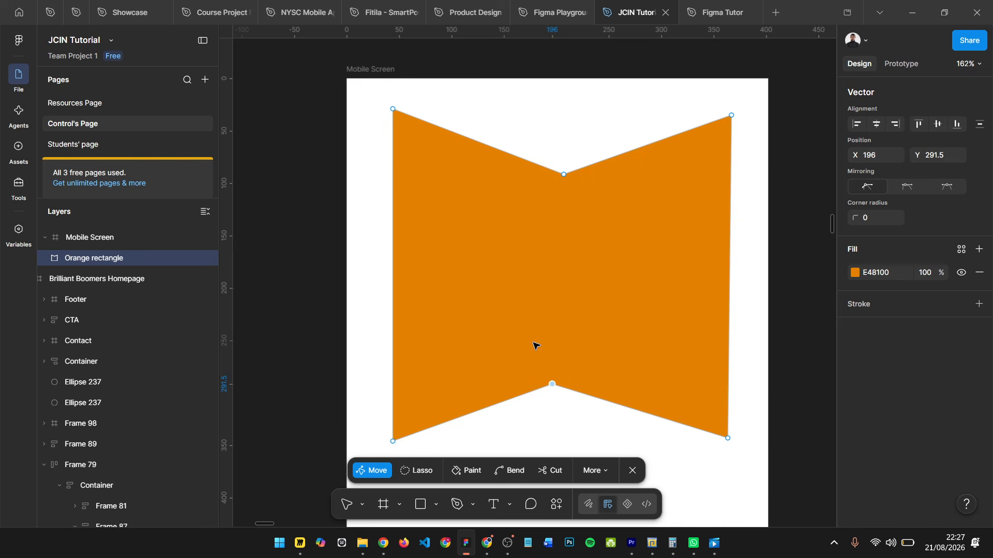
Step: Round the shape's upper-left corner point with a corner radius of 39
left_click(381, 104)
left_click_drag(467, 154, 405, 98)
scroll(390, 101, "up", 3)
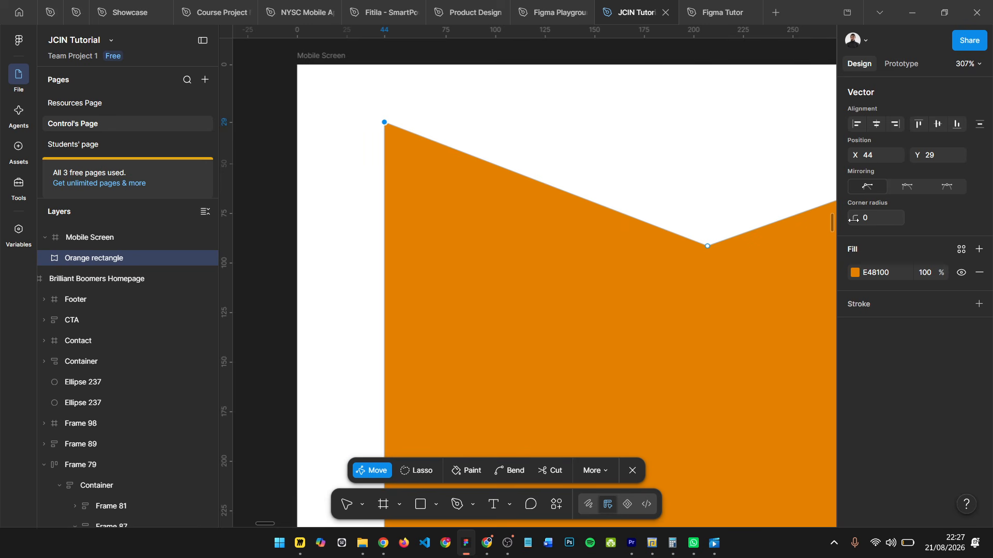
left_click_drag(855, 217, 417, 235)
Step: Round the shape's upper-right corner point with a corner radius of 30
scroll(417, 235, "down", 2)
scroll(421, 232, "right", 4)
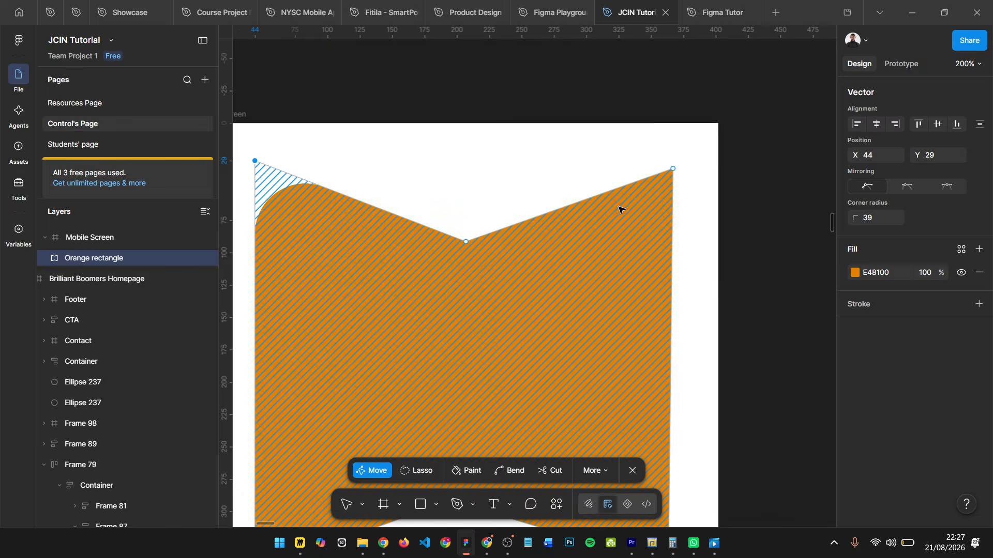
left_click(672, 169)
left_click_drag(856, 218, 251, 185)
Step: Select all of the shape's points, reduce its height to about 244.5, and leave vector editing
scroll(460, 233, "down", 5)
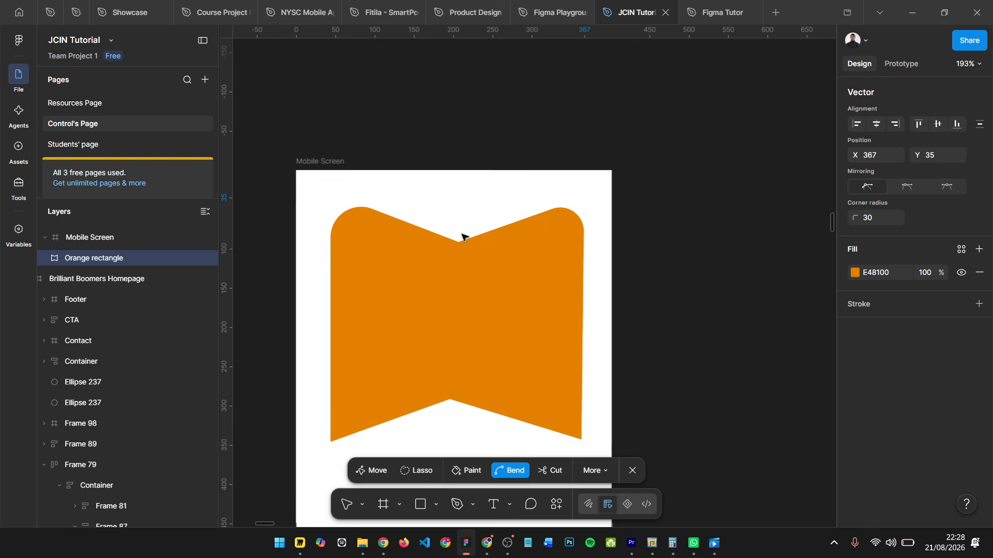
key("ctrl+a")
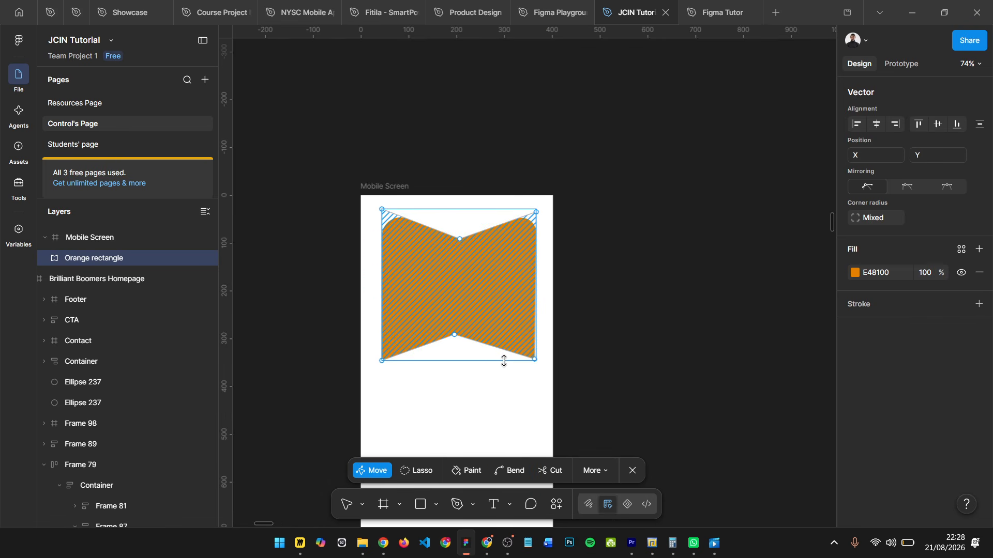
left_click_drag(505, 358, 501, 326)
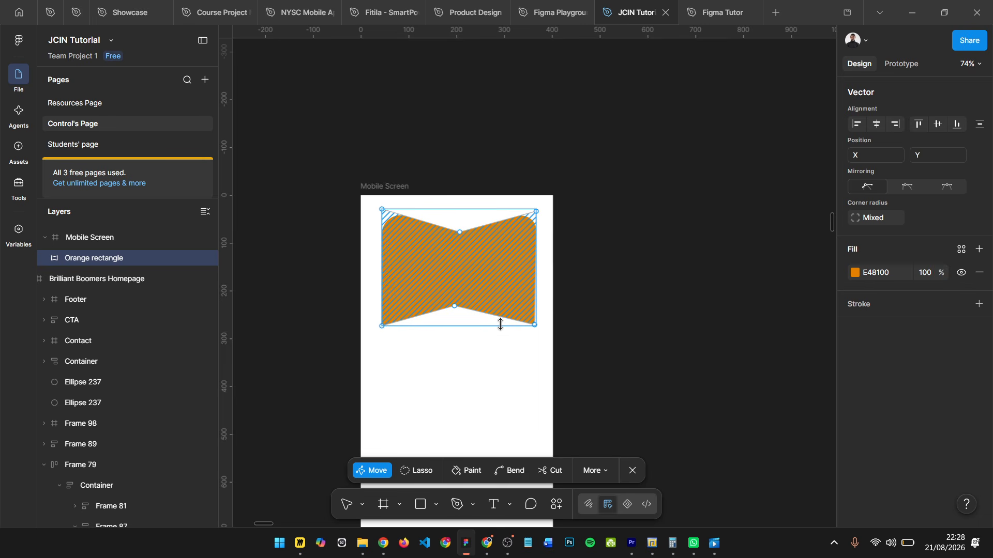
key("Escape")
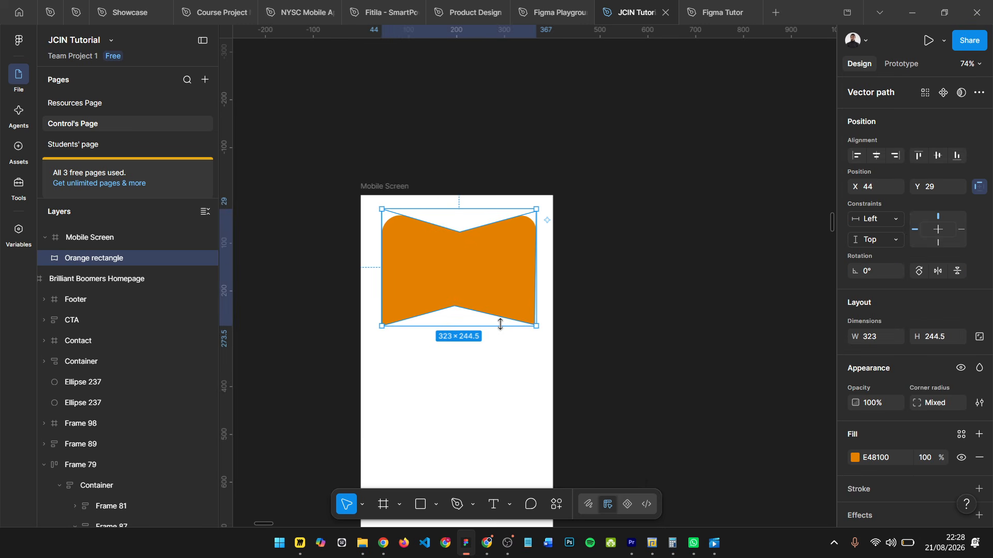
Step: Draw a triangle with the Polygon tool, about 205 × 252, below the orange shape in the Mobile Screen frame
left_click(435, 500)
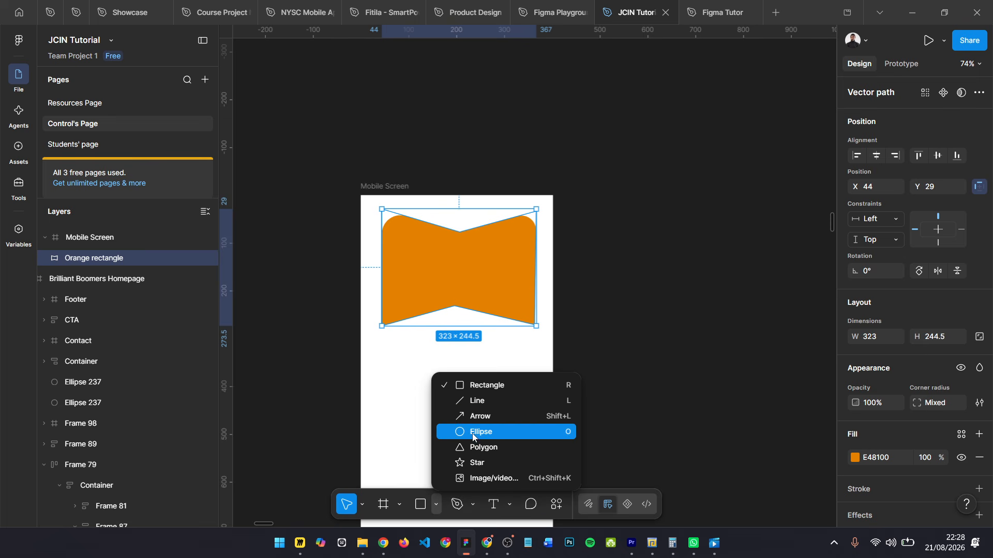
left_click(480, 448)
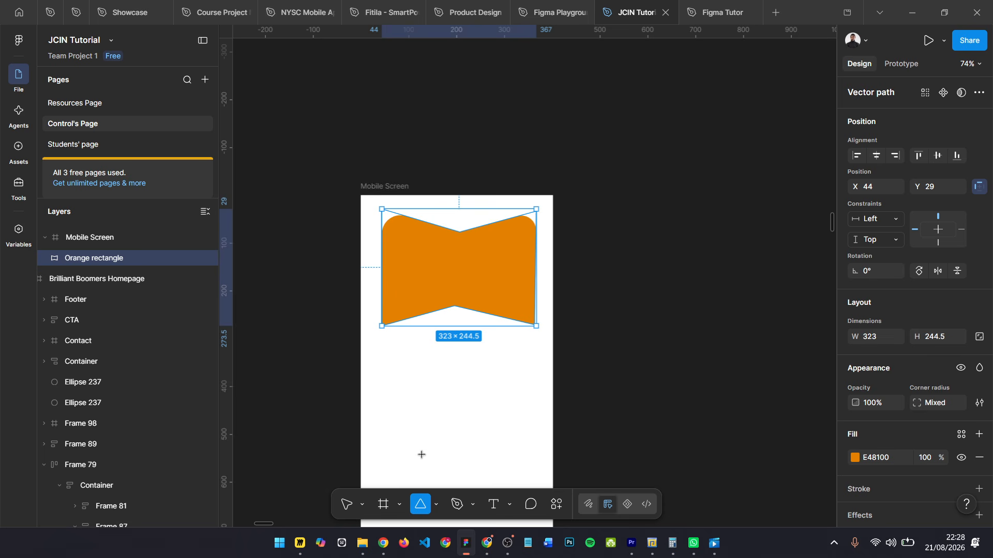
scroll(410, 358, "up", 3)
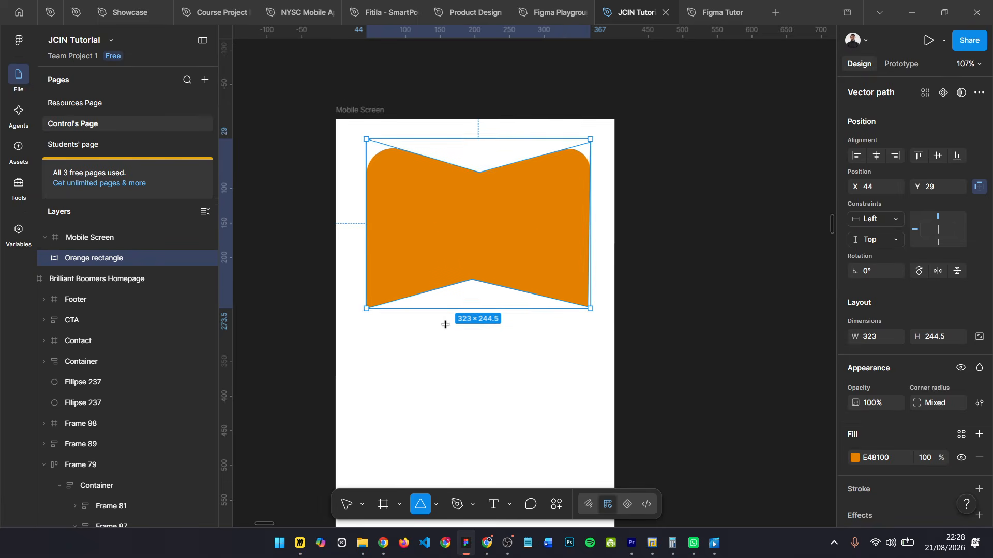
left_click_drag(429, 263, 571, 438)
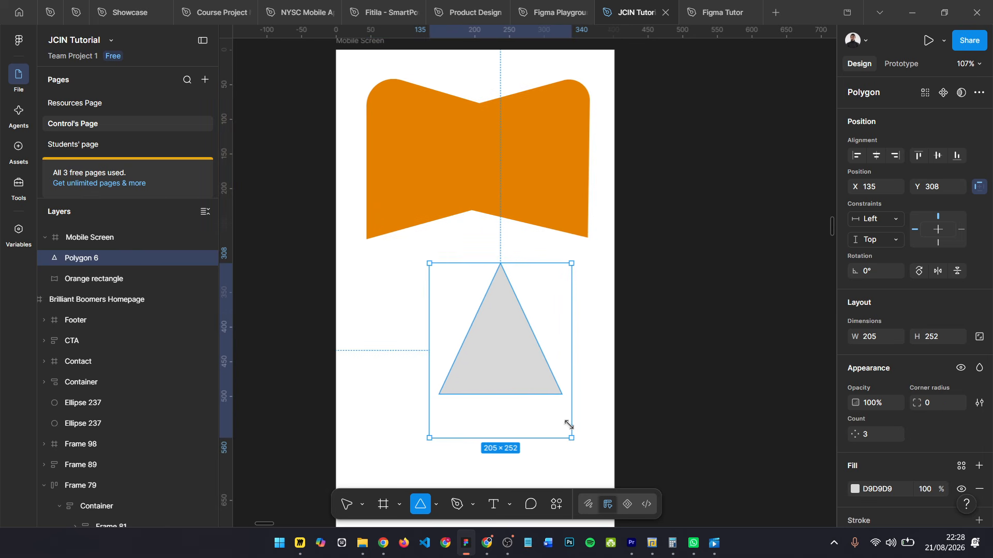
Step: Enter vector editing on the triangle and set its apex point to angle mirroring
key("Return")
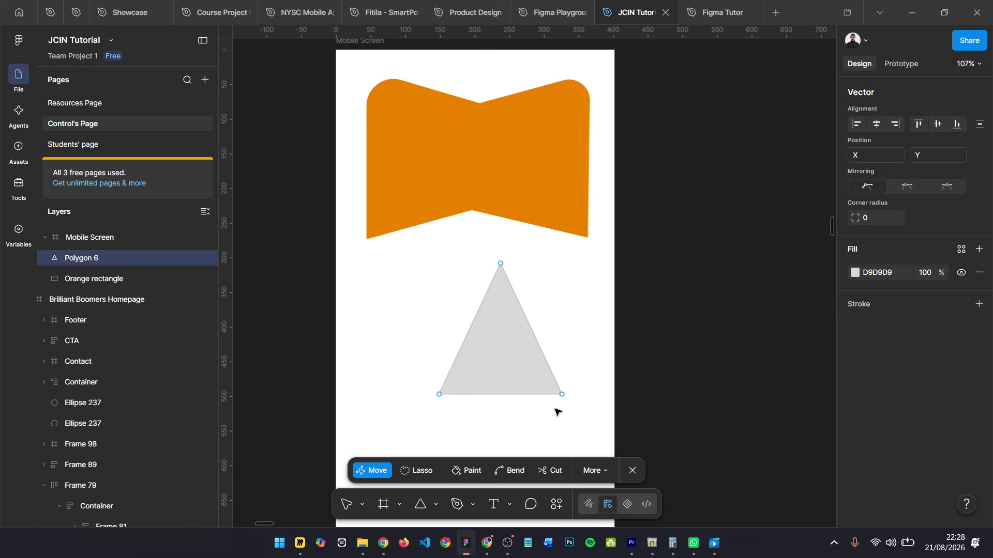
scroll(500, 265, "up", 1)
scroll(497, 265, "up", 5)
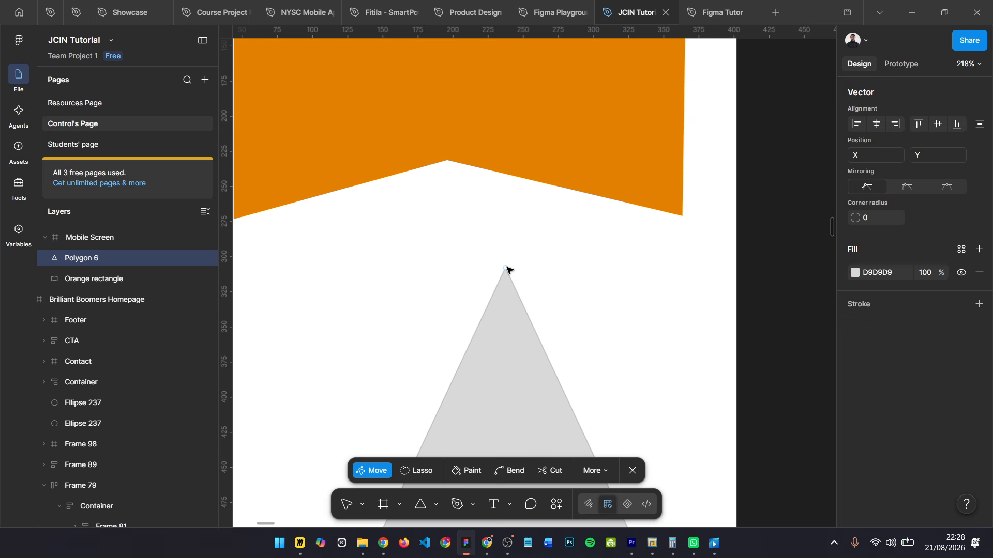
left_click(505, 268)
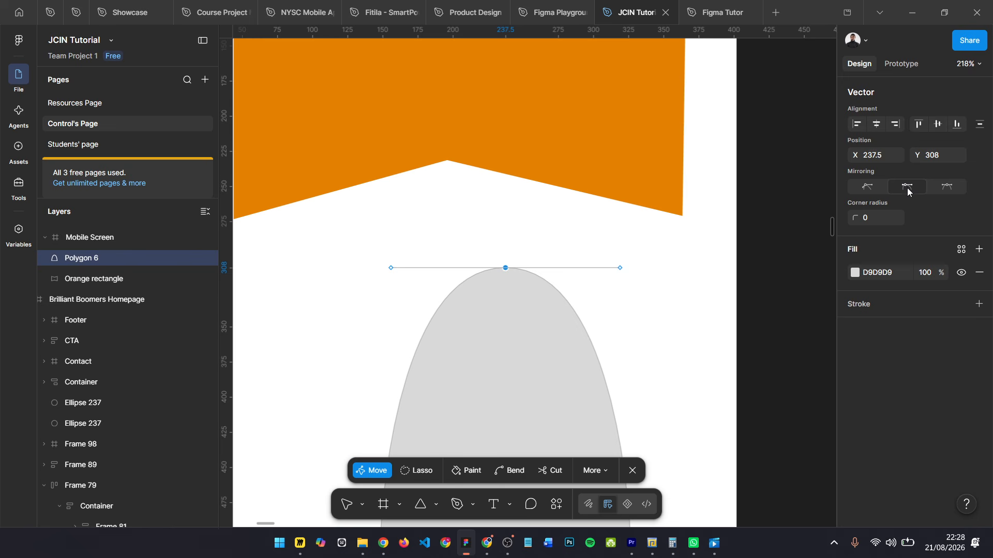
scroll(582, 264, "down", 5)
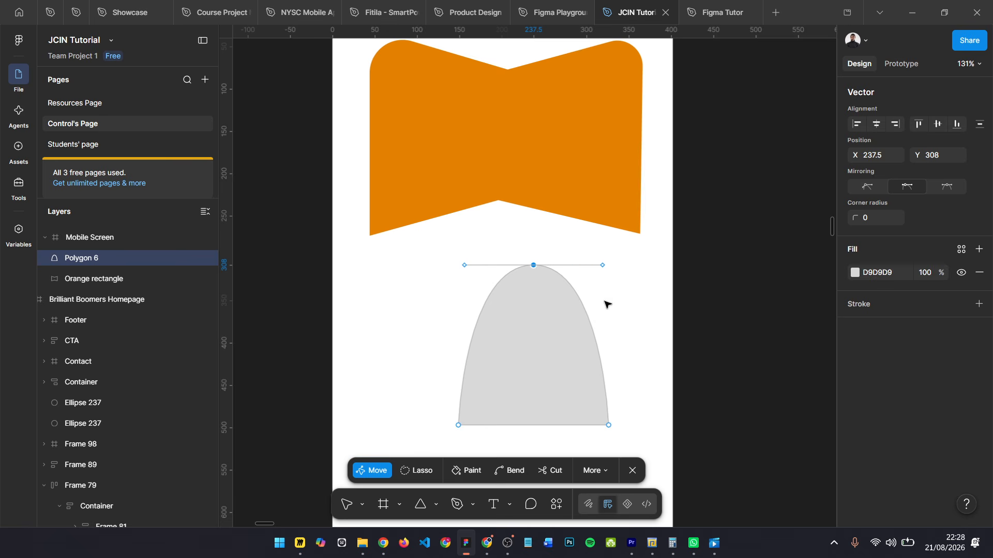
scroll(486, 287, "up", 5)
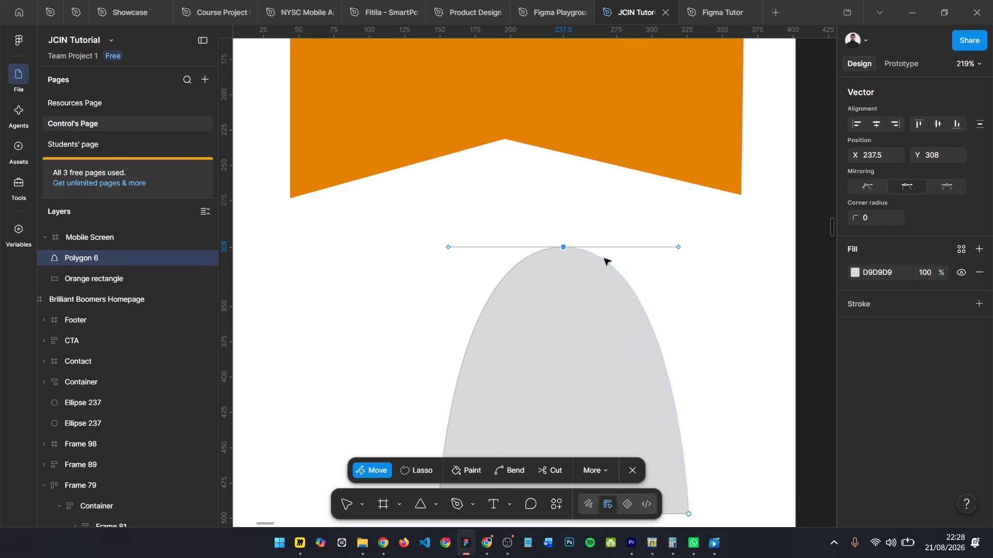
scroll(567, 256, "down", 3)
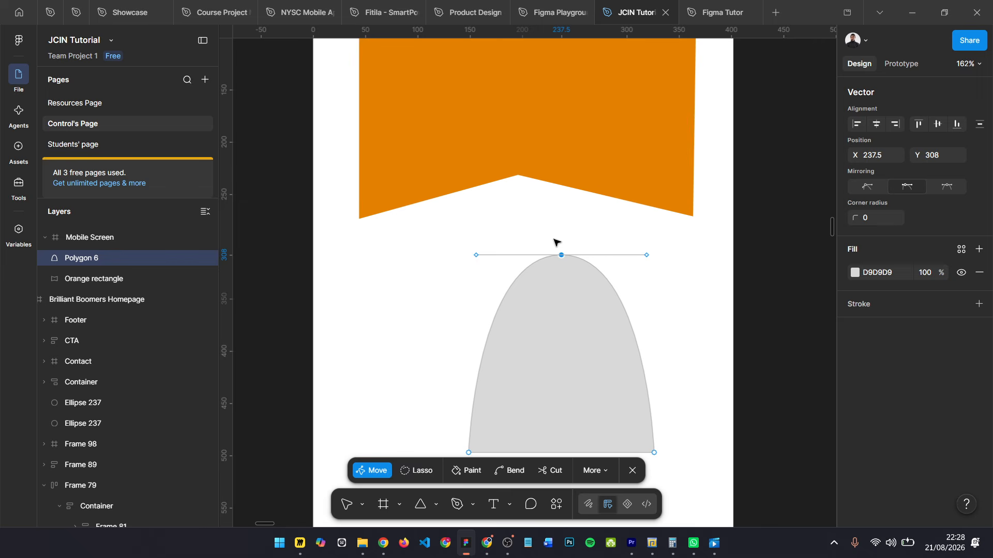
scroll(652, 419, "down", 1)
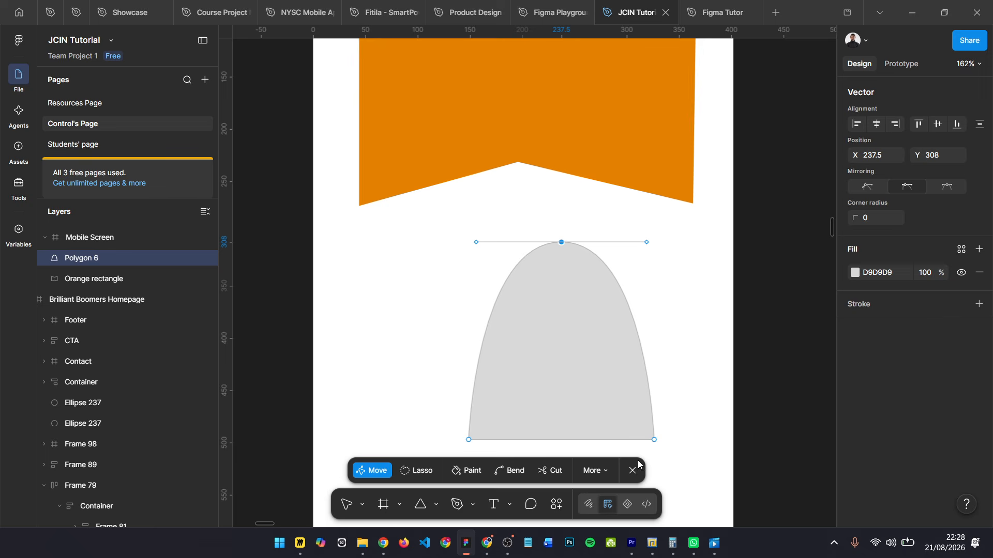
Step: Turn off mirroring for the apex point and move only its right-hand handle to about X 333, Y 308
left_click(654, 440)
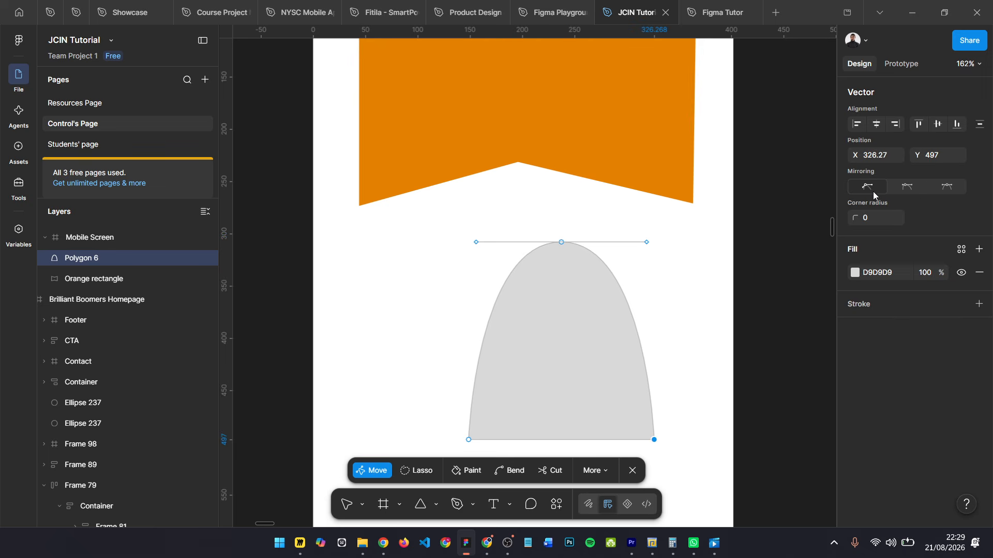
left_click(562, 242)
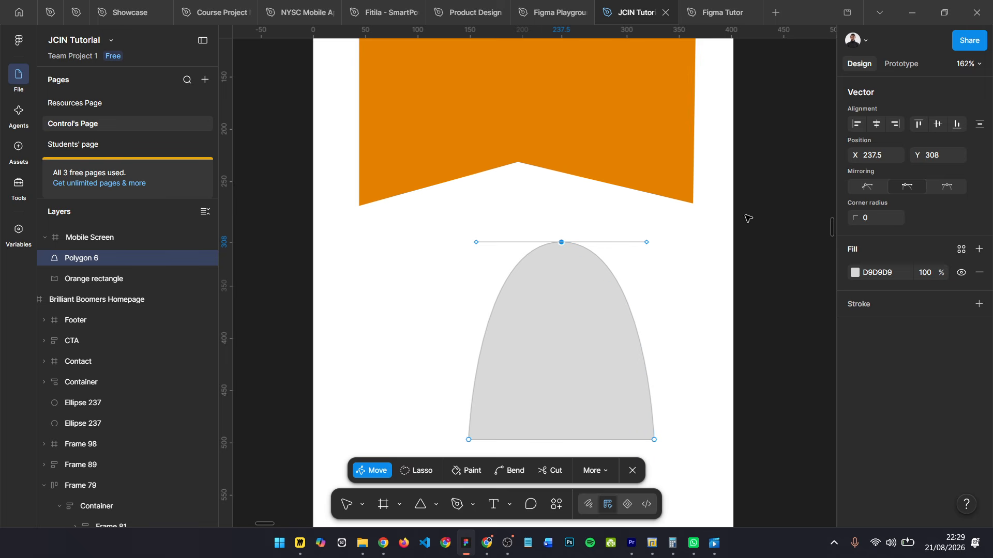
scroll(547, 241, "up", 4)
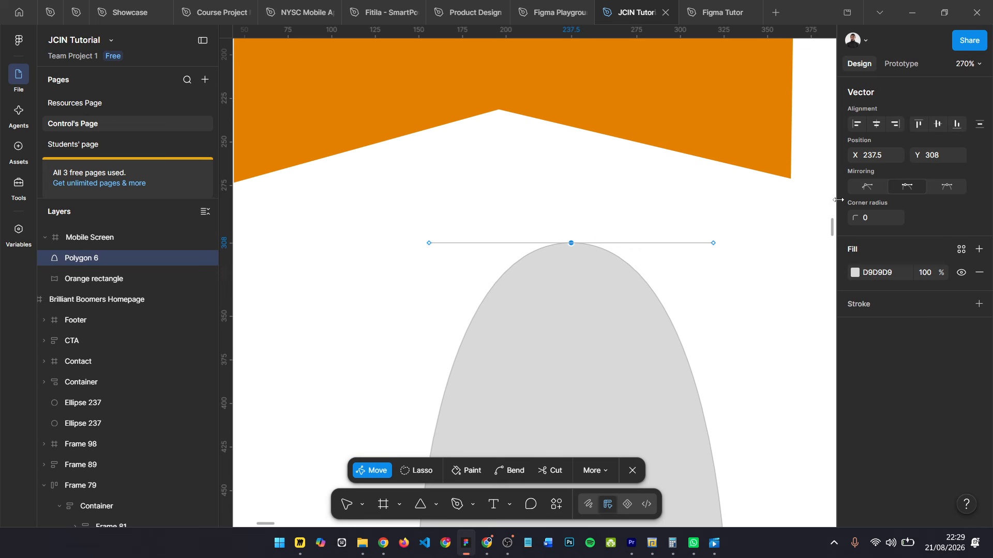
left_click(867, 185)
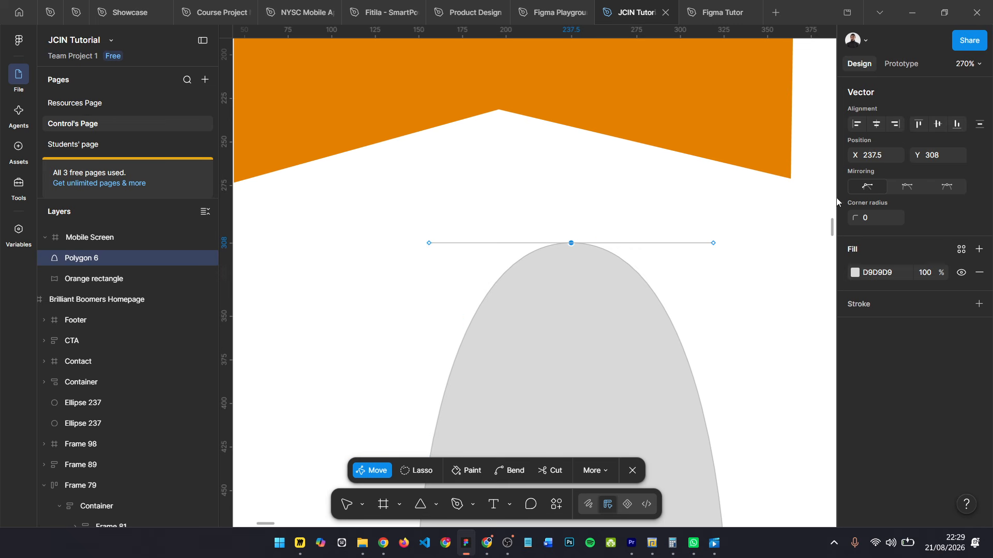
left_click(713, 243)
mouse_move(715, 260)
left_mouse_down()
mouse_move(677, 343)
mouse_move(732, 257)
left_mouse_up()
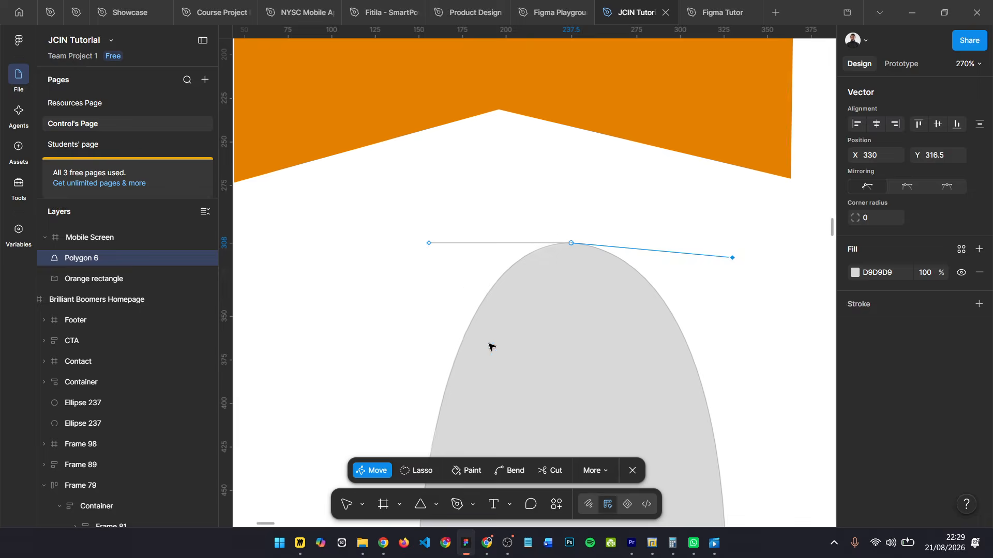
scroll(559, 293, "down", 3)
mouse_move(686, 266)
left_mouse_down()
mouse_move(684, 281)
mouse_move(616, 331)
mouse_move(676, 288)
mouse_move(705, 246)
mouse_move(692, 255)
left_mouse_up()
left_click(864, 189)
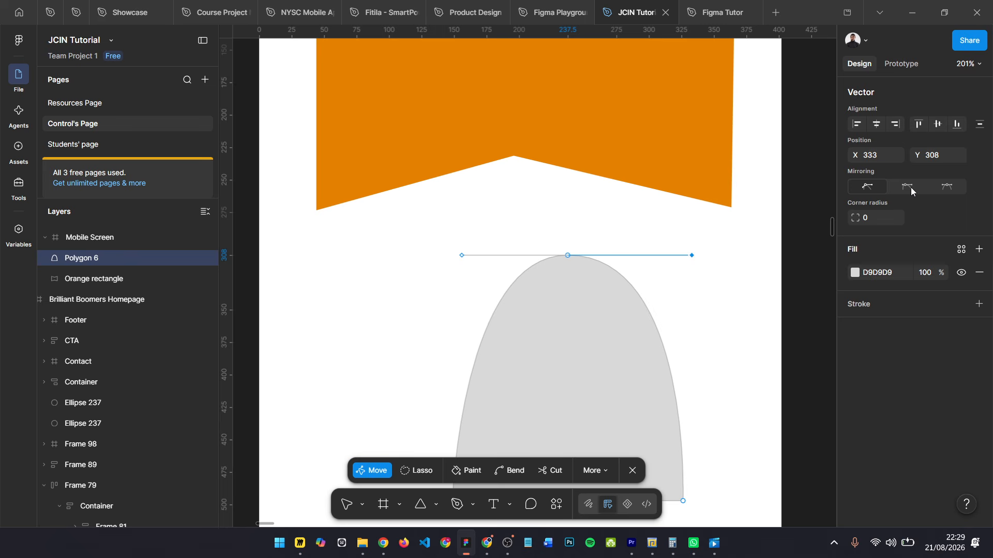
Step: Restore angle mirroring on the apex, tilt its right-hand handle to about X 290, Y 341.5, and raise it to about X 326.27, Y 311.5
left_click(911, 188)
left_click_drag(692, 256, 636, 299)
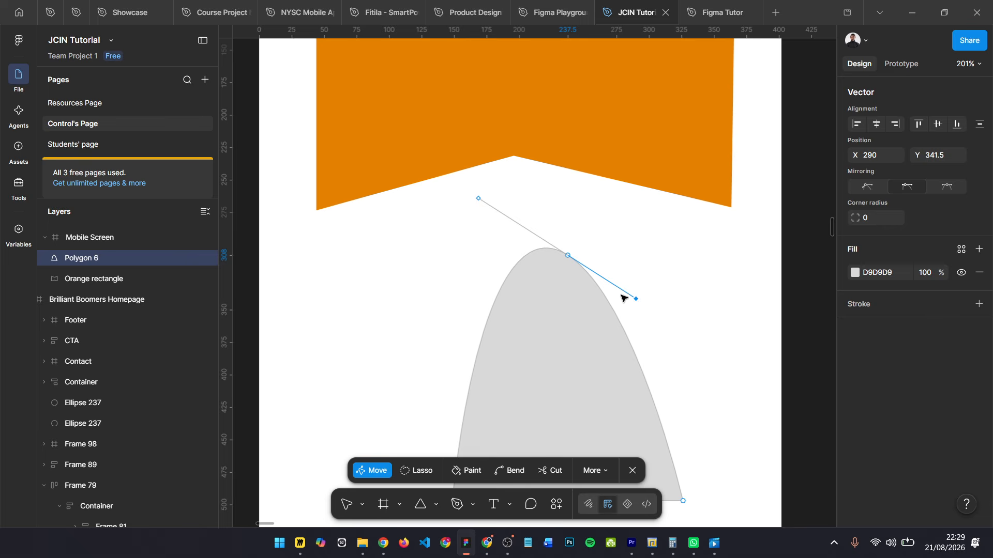
left_click_drag(637, 298, 684, 260)
Step: Set the apex to angle and length mirroring and level its right-hand handle at about X 326.27, Y 308
left_click(940, 188)
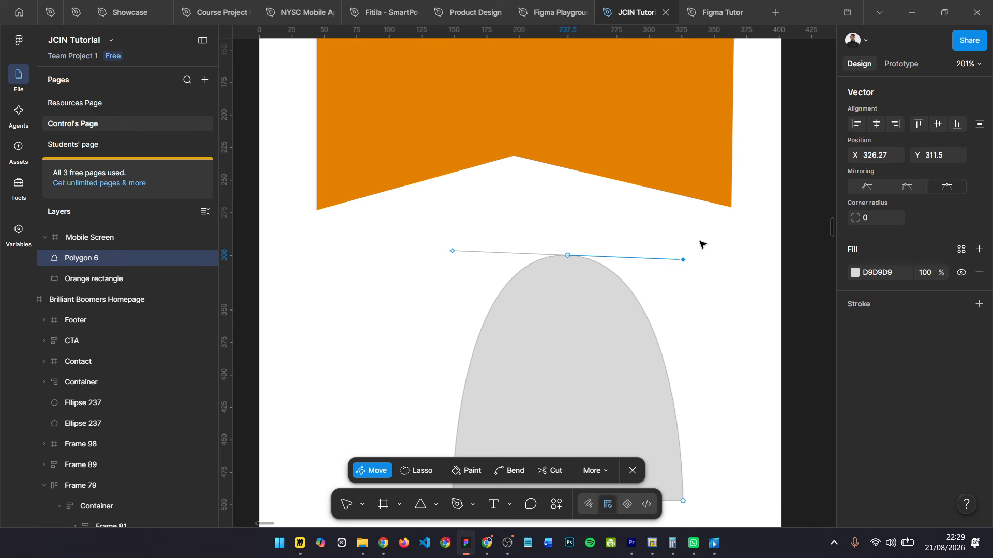
scroll(660, 279, "down", 2)
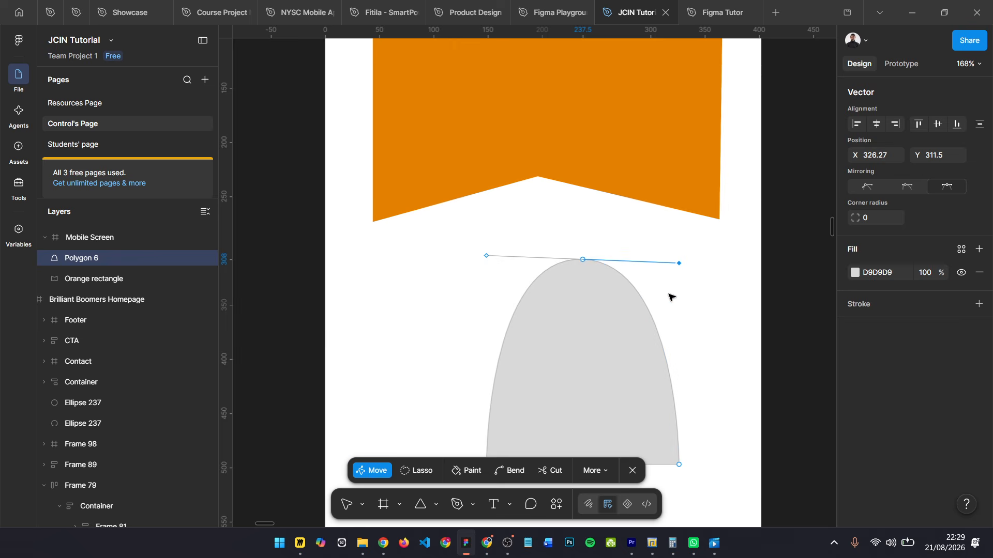
scroll(621, 269, "down", 2)
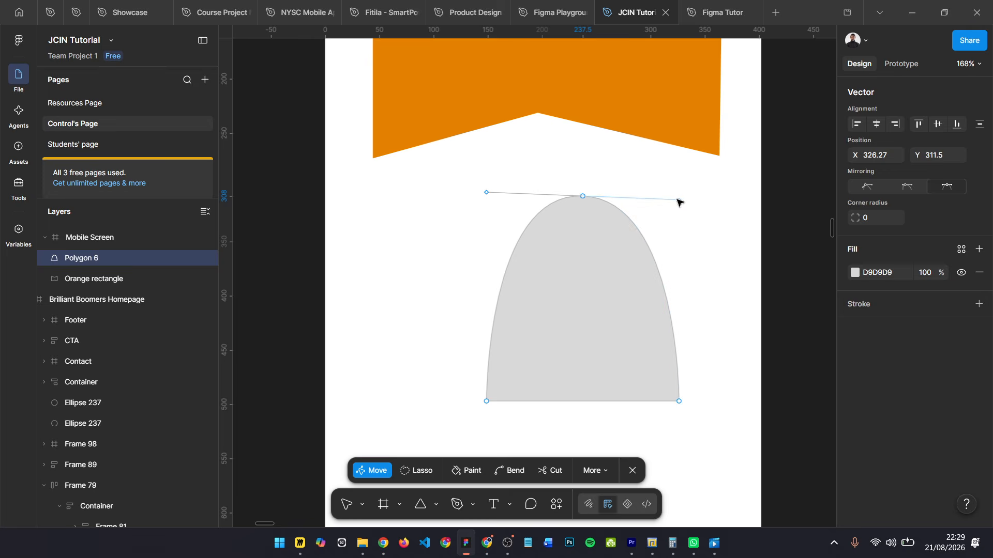
mouse_move(678, 199)
left_mouse_down()
mouse_move(669, 235)
mouse_move(630, 251)
mouse_move(670, 234)
mouse_move(680, 196)
left_mouse_up()
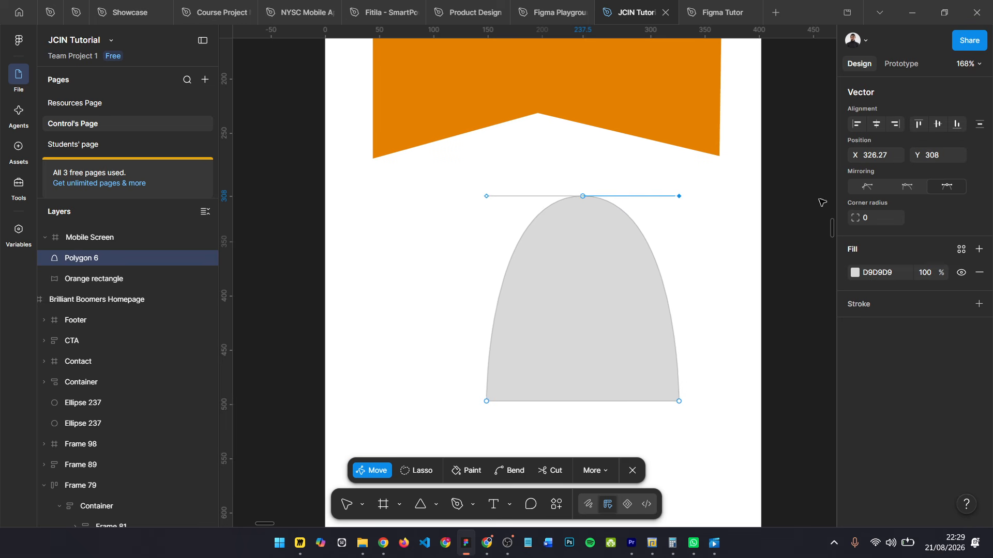
Step: With mirroring off, pull the apex's right-hand handle down to about X 283.5, Y 363, and set the apex to angle mirroring
left_click(905, 187)
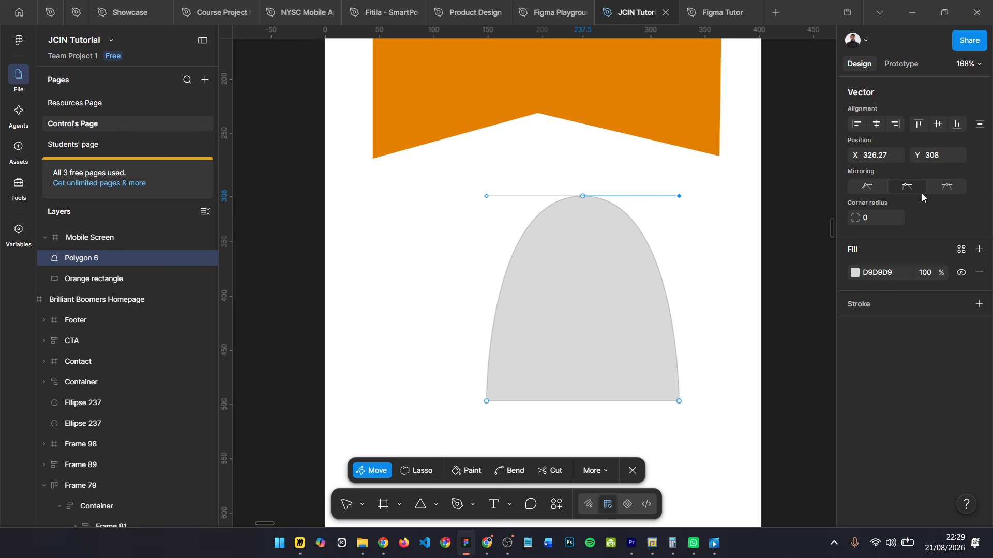
scroll(650, 211, "up", 3)
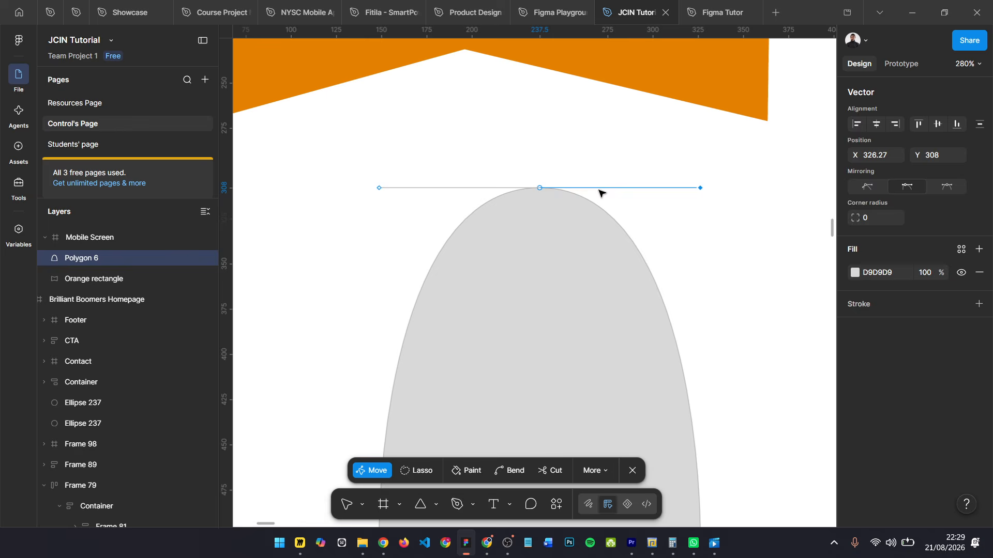
scroll(613, 199, "down", 1)
scroll(614, 201, "down", 2)
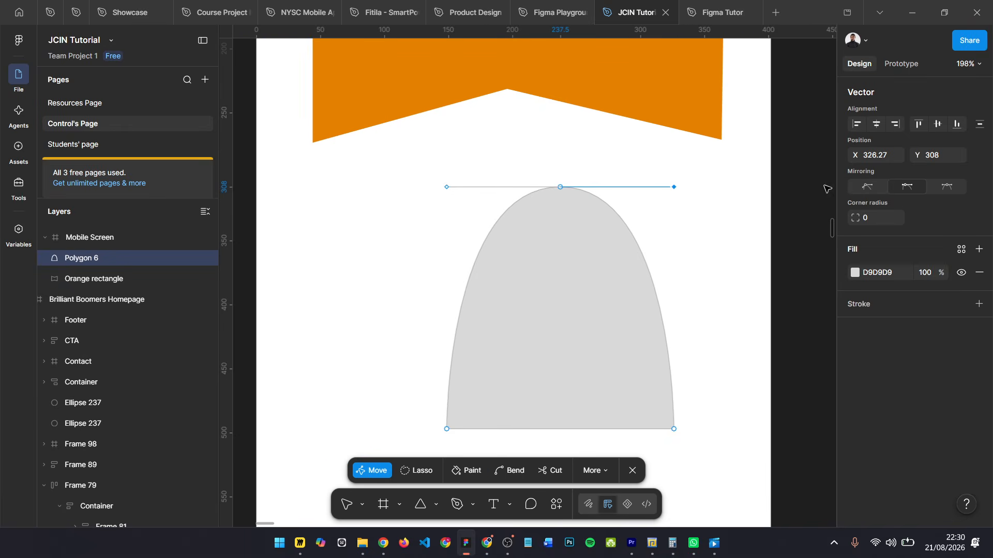
left_click(873, 185)
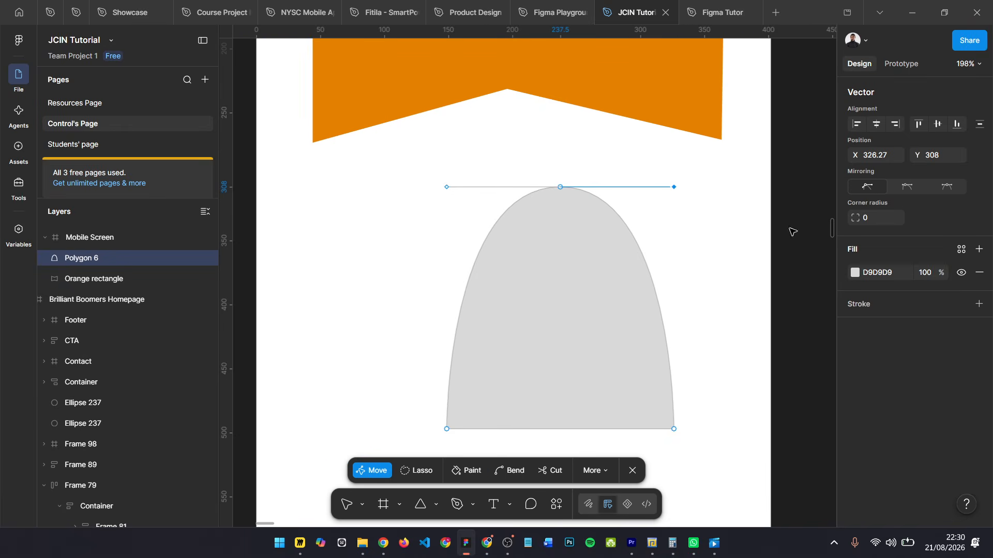
left_click_drag(675, 190, 620, 258)
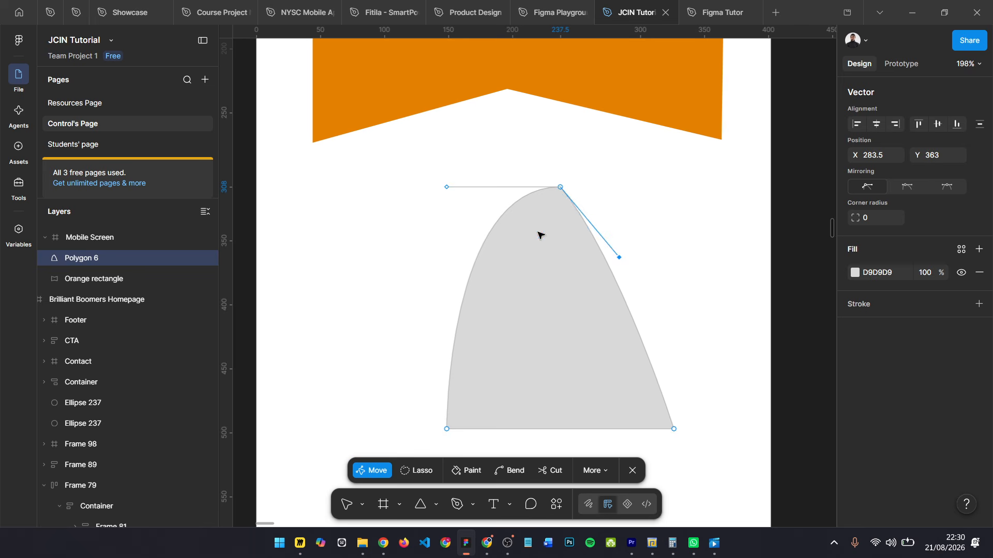
left_click(903, 185)
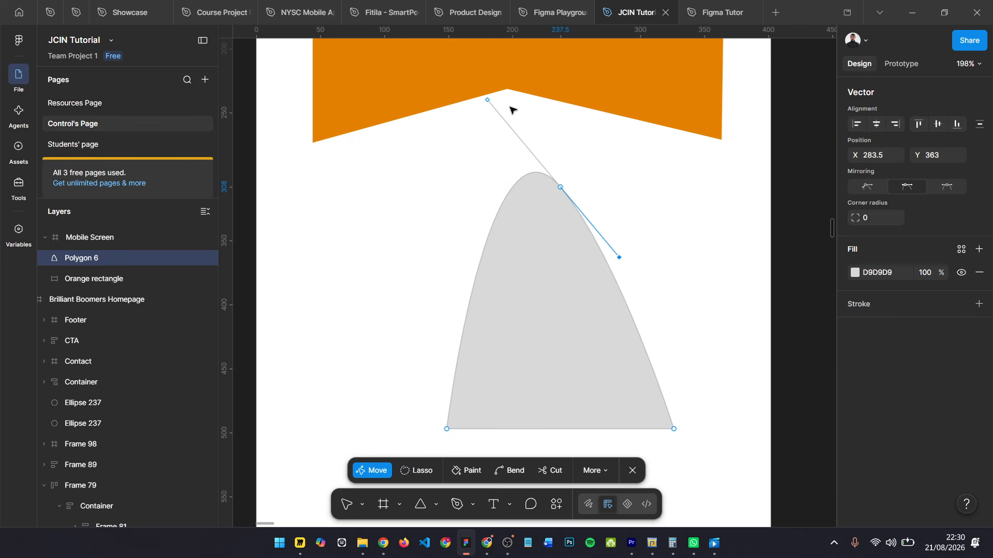
Step: Set the lower-right point to angle mirroring and adjust its curve, placing the lower handle at about X 289.5, Y 536.5
left_click(674, 430)
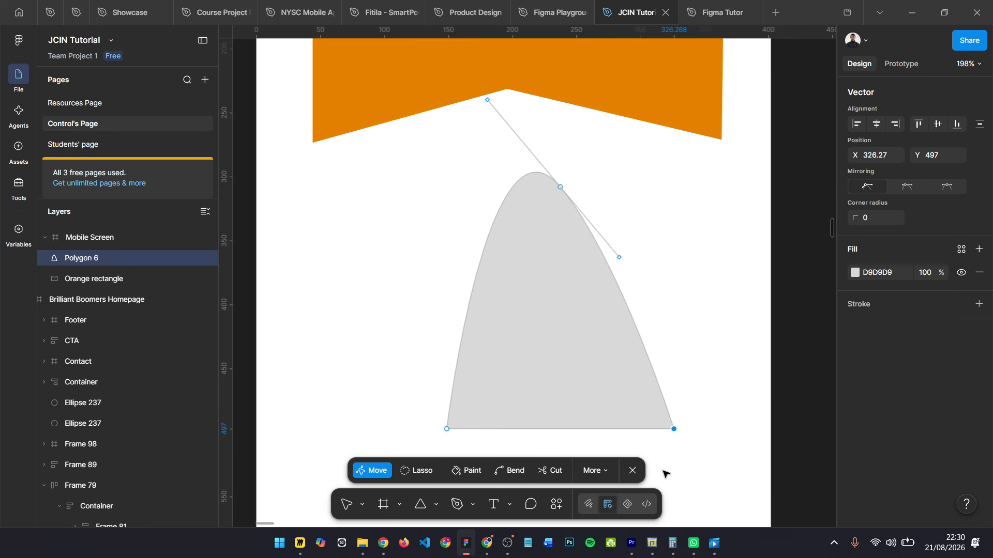
left_click(908, 187)
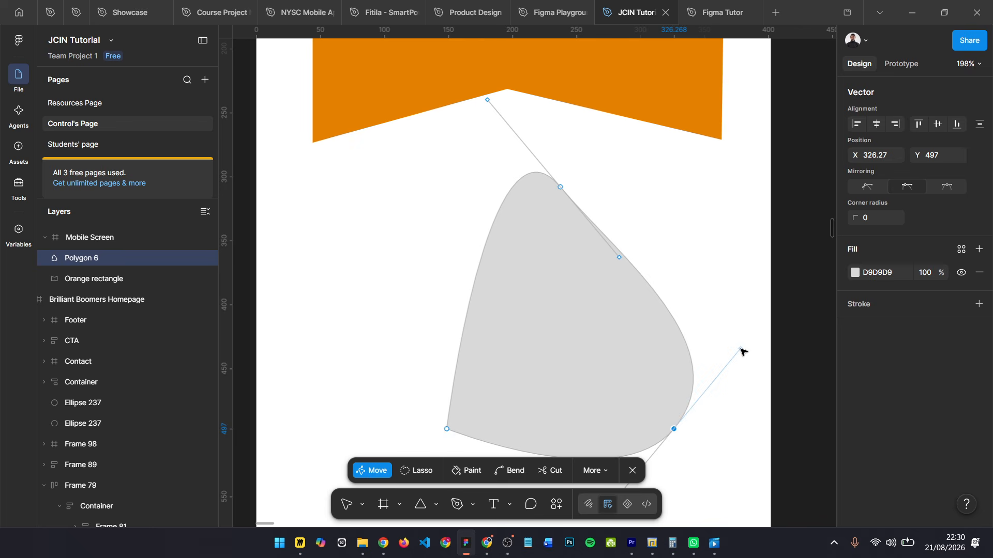
left_click_drag(741, 351, 692, 301)
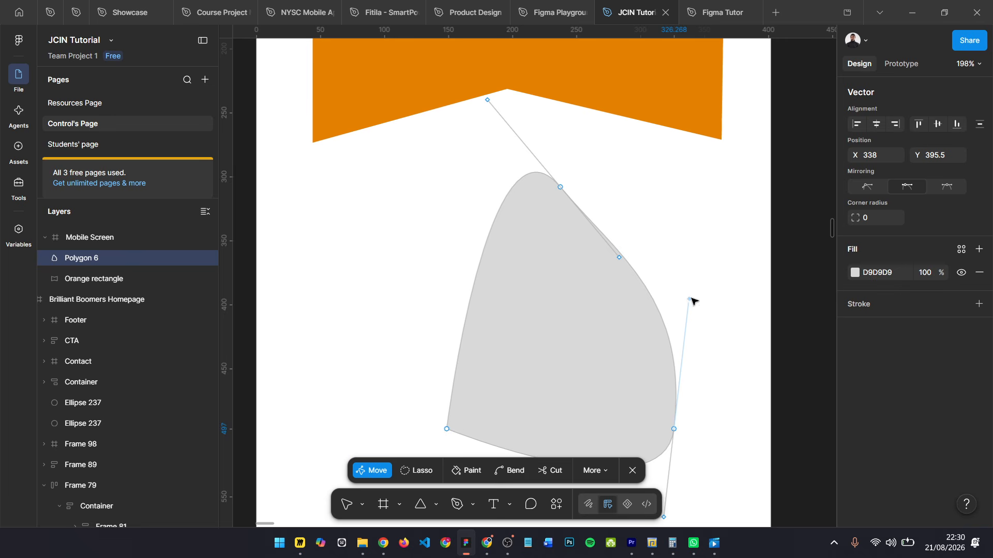
scroll(680, 399, "down", 3)
left_click_drag(662, 437, 626, 397)
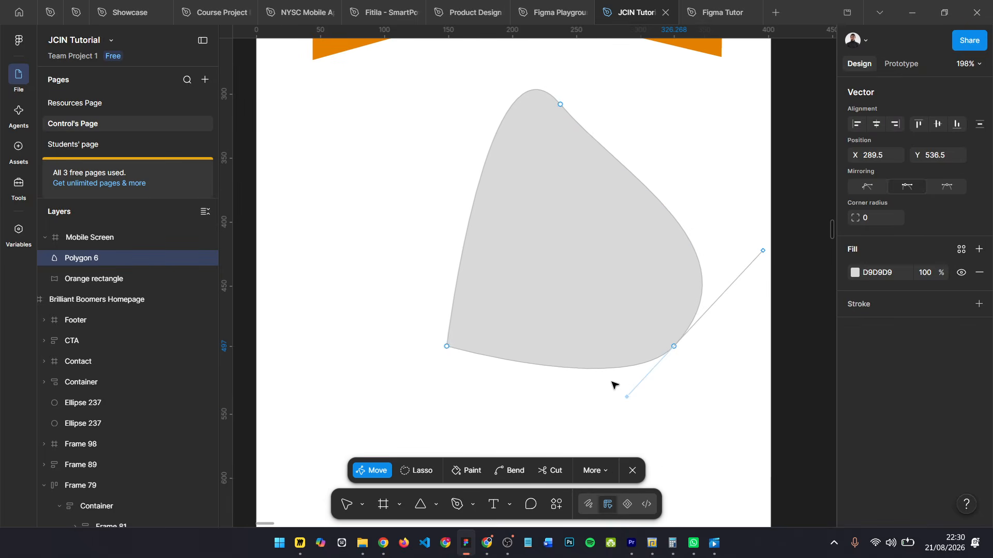
Step: Move the whole grey shape up and left so it overlaps the orange shape, and reduce its height
left_click(457, 349)
scroll(567, 316, "down", 2)
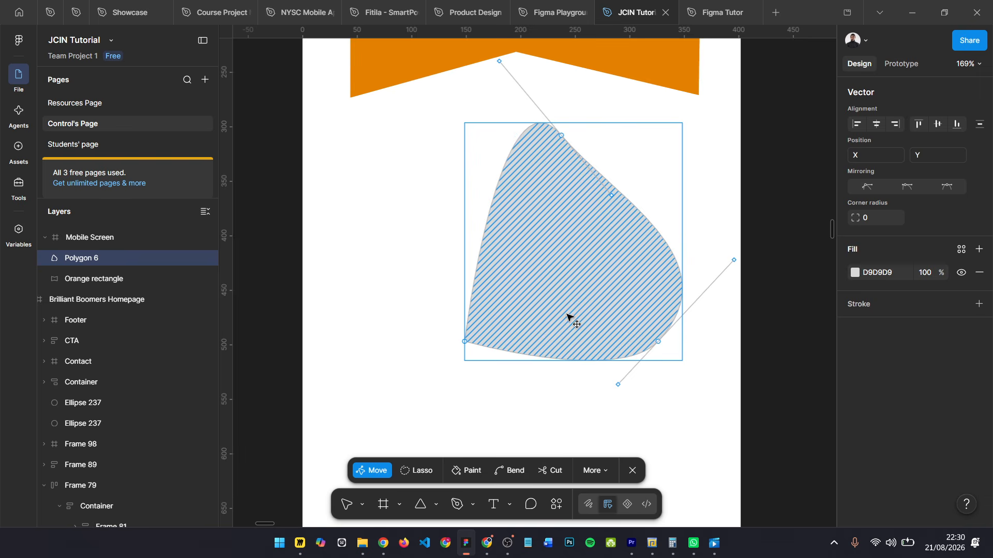
left_click_drag(595, 293, 458, 248)
scroll(474, 249, "down", 1)
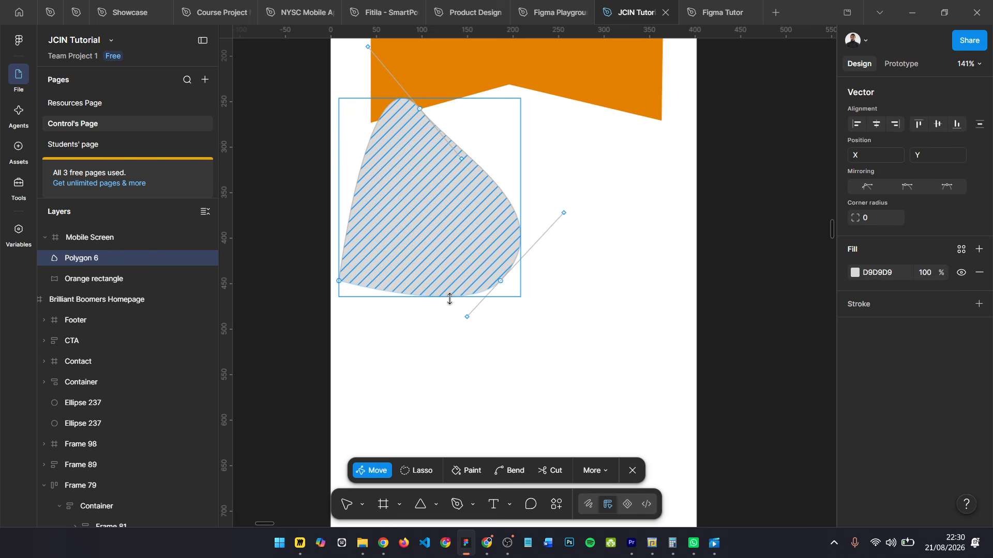
left_click_drag(452, 296, 448, 222)
left_click(473, 506)
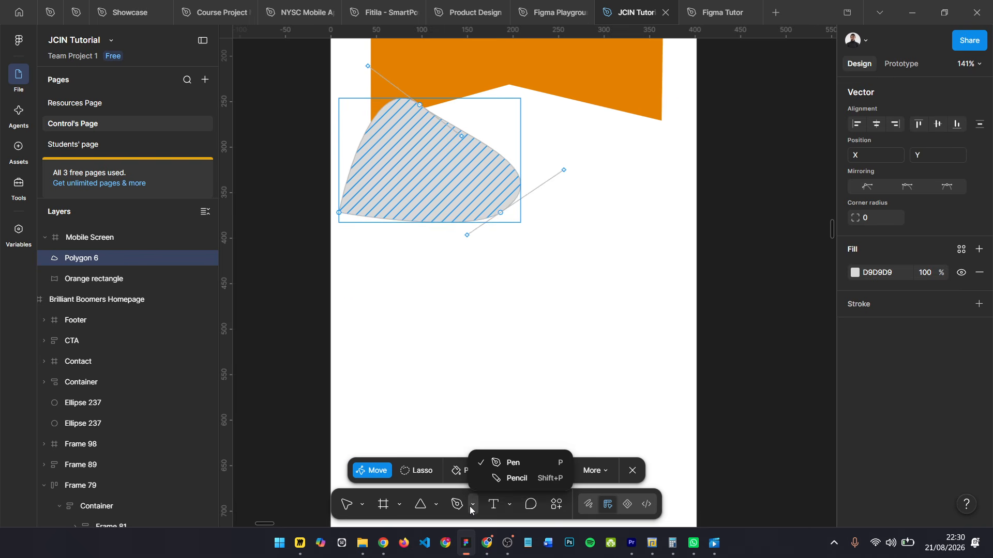
left_click(436, 505)
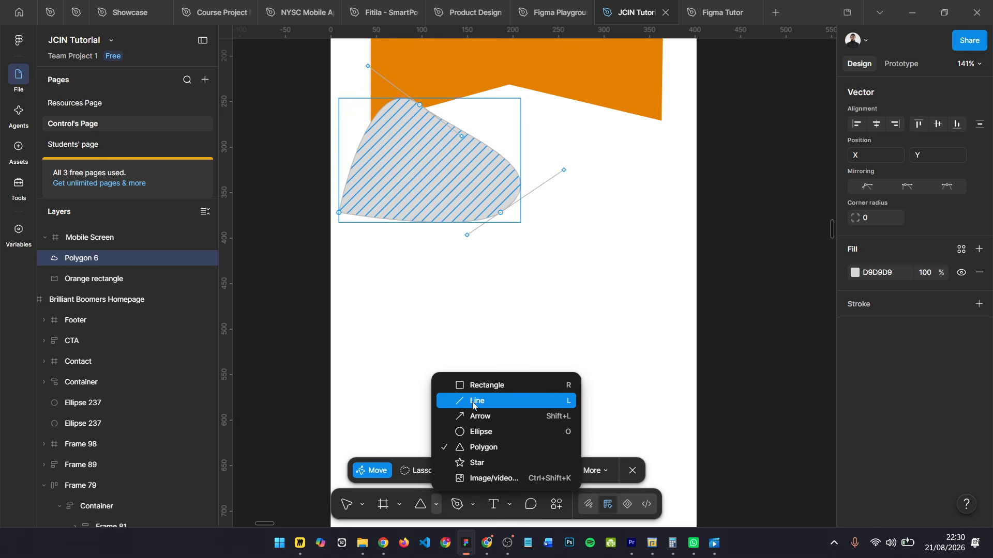
left_click(484, 450)
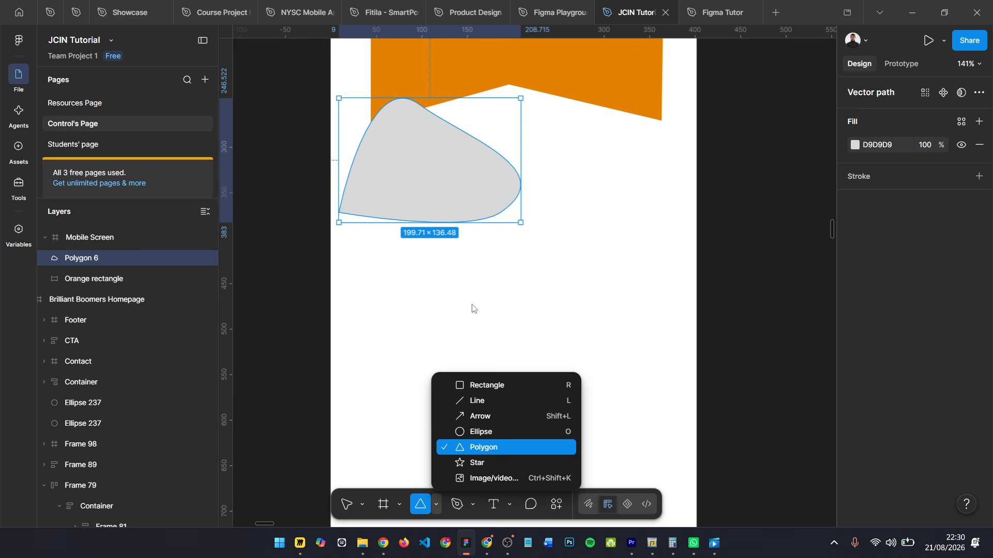
Step: Draw a 94 × 94 circle below the grey shape at about X 175, Y 409
left_click(434, 507)
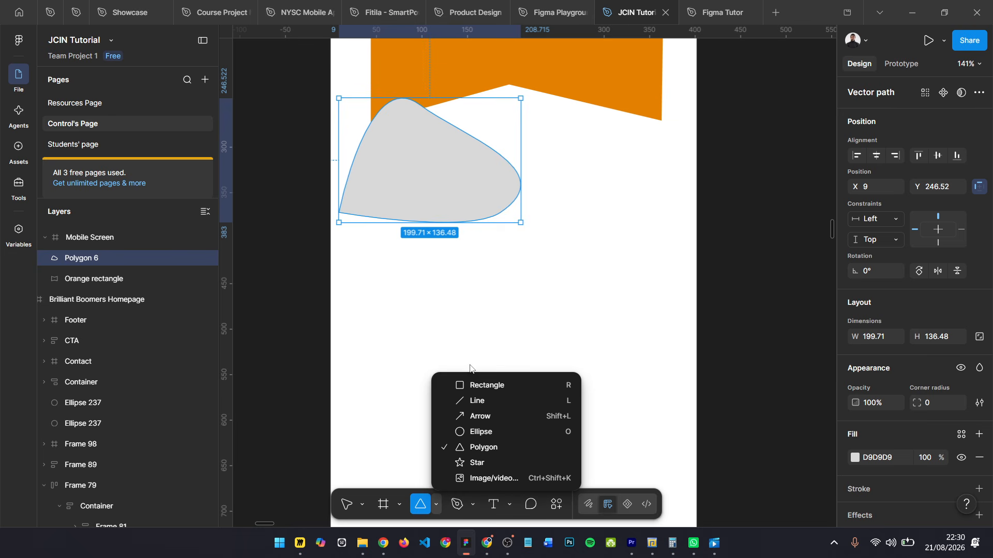
left_click(481, 433)
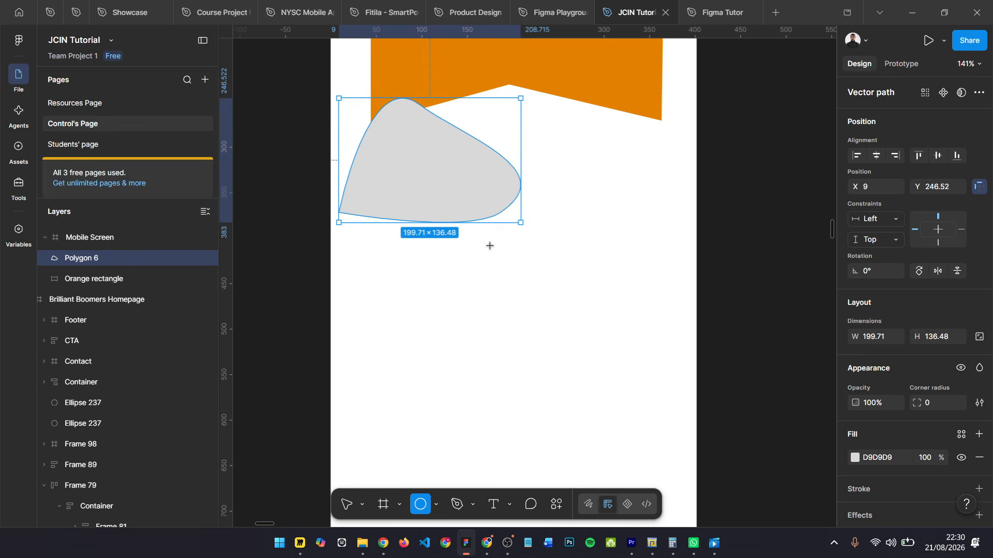
left_click_drag(490, 246, 571, 316)
scroll(562, 311, "up", 5)
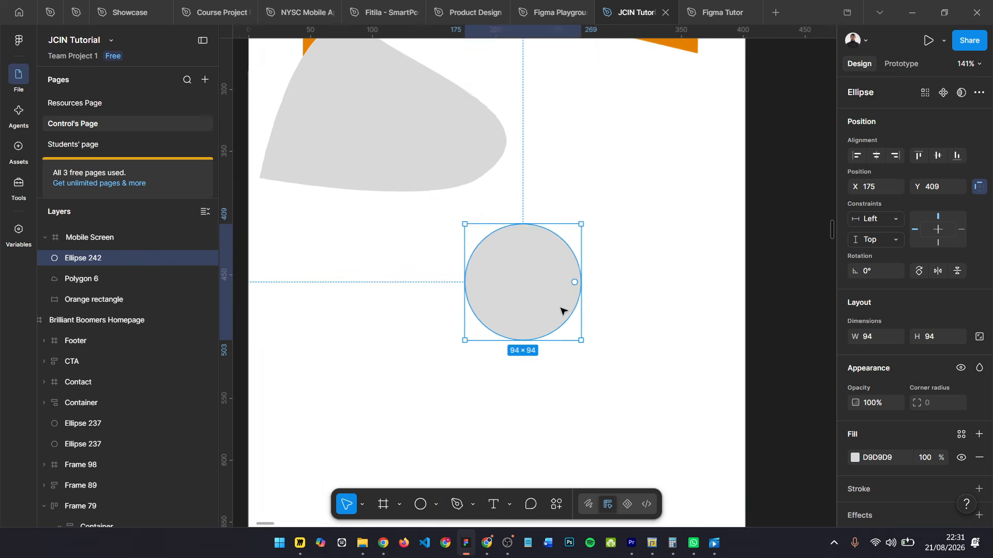
scroll(574, 277, "up", 2)
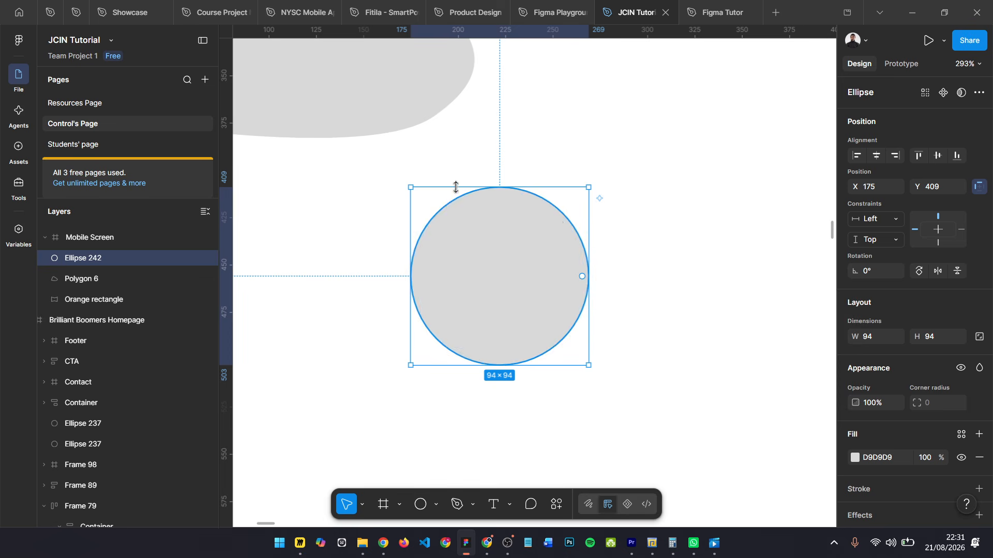
Step: Edit the circle's vector points and move its rightmost point inward to X 200, Y 456, forming a crescent
double_click(537, 312)
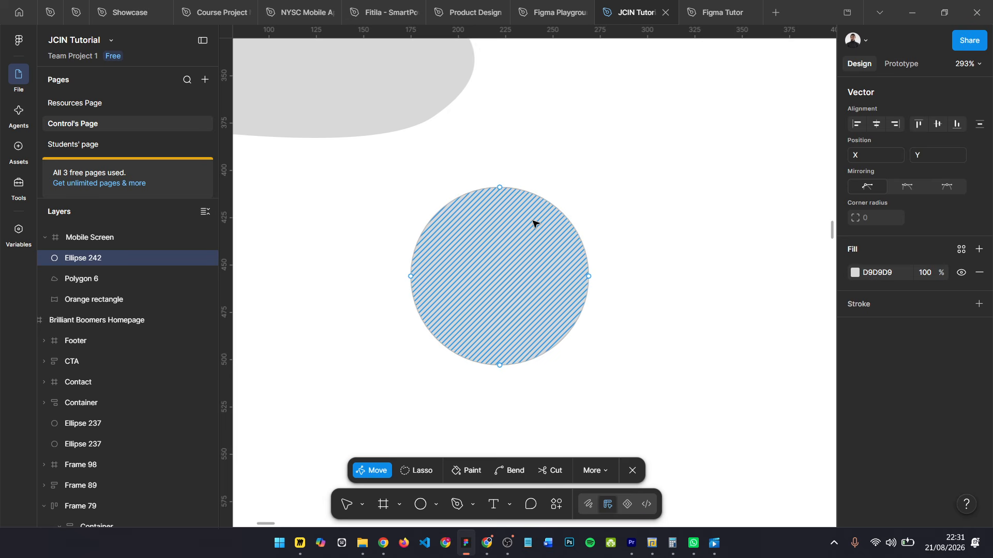
left_click(588, 276)
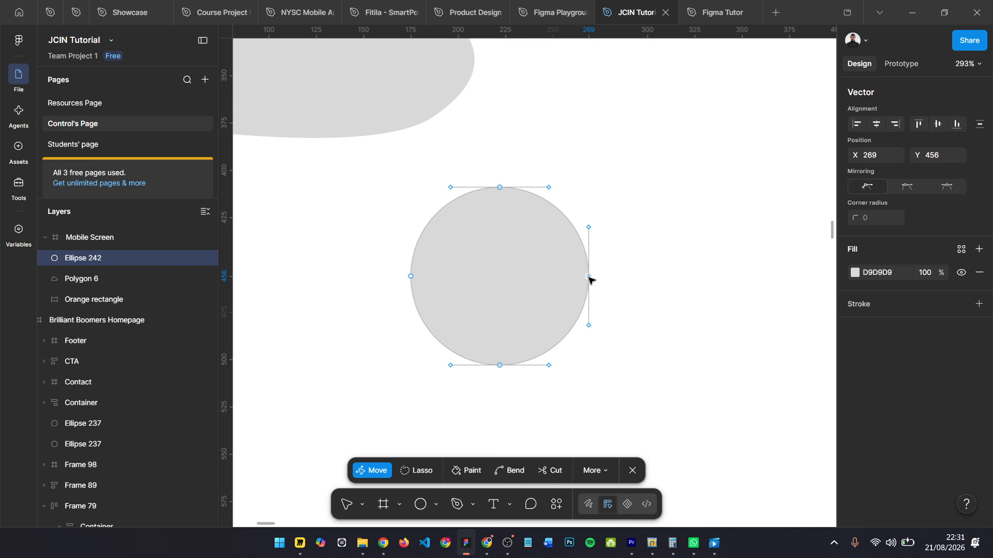
left_click_drag(583, 277, 458, 276)
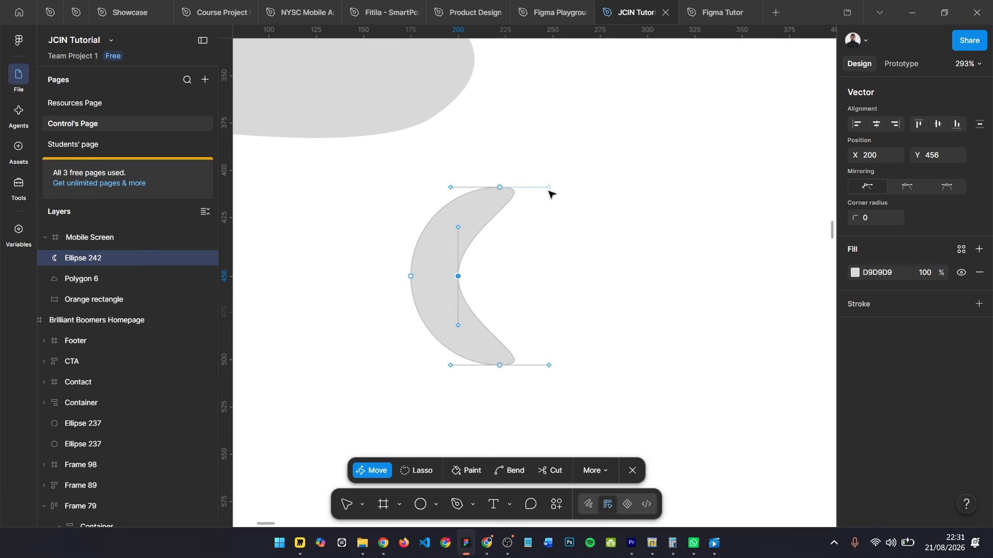
Step: Try the top point's right-hand handle at X 233, Y 430.5 with angle mirroring, and undo the mirroring
left_click_drag(548, 188, 520, 228)
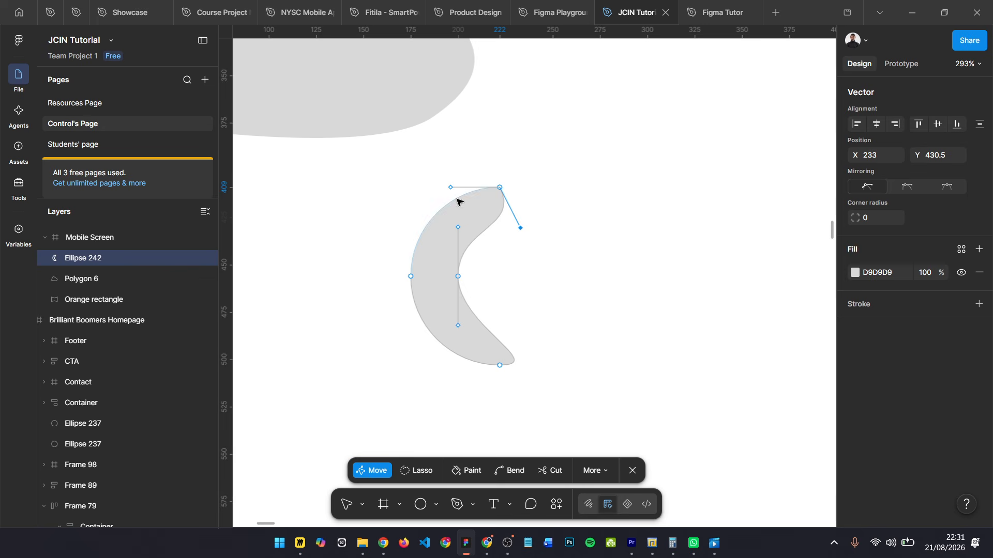
scroll(457, 201, "up", 5)
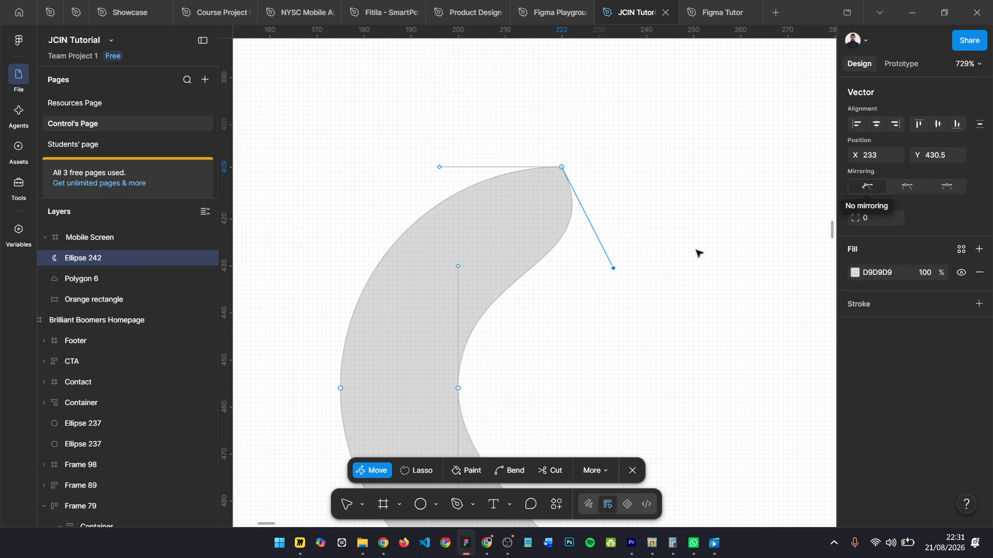
left_click(906, 186)
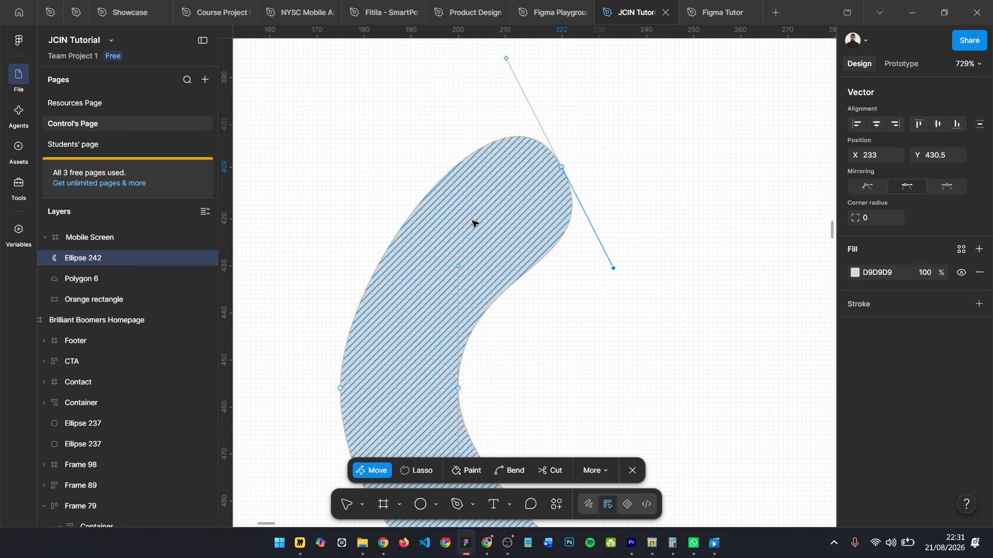
scroll(527, 152, "down", 1)
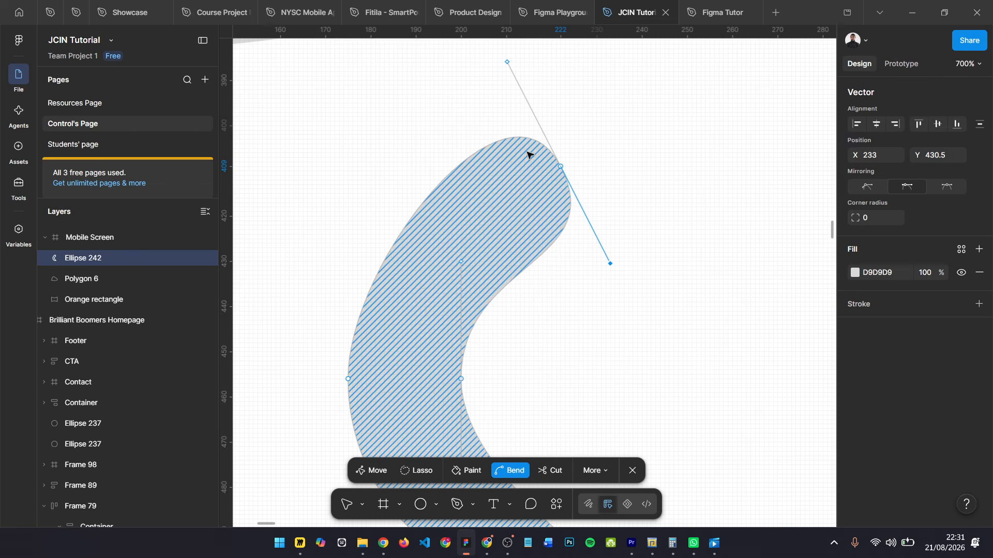
key("ctrl+z")
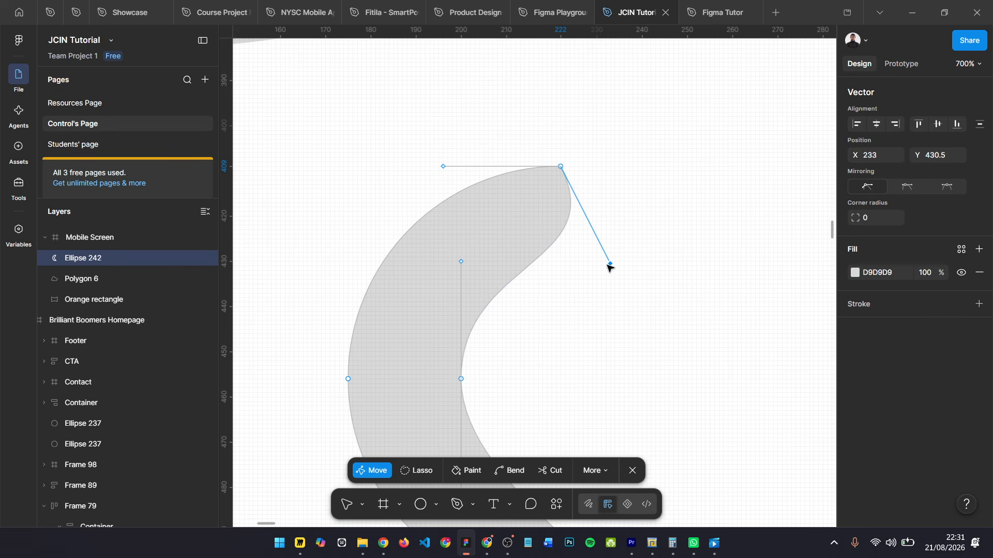
Step: Sharpen the crescent's tips by pulling the top point's inner handle to about X 200, Y 433.5 and the bottom point's to about X 193.5, Y 488.5
left_click_drag(610, 264, 591, 275)
left_click_drag(581, 280, 464, 280)
scroll(477, 233, "down", 5, "ctrl")
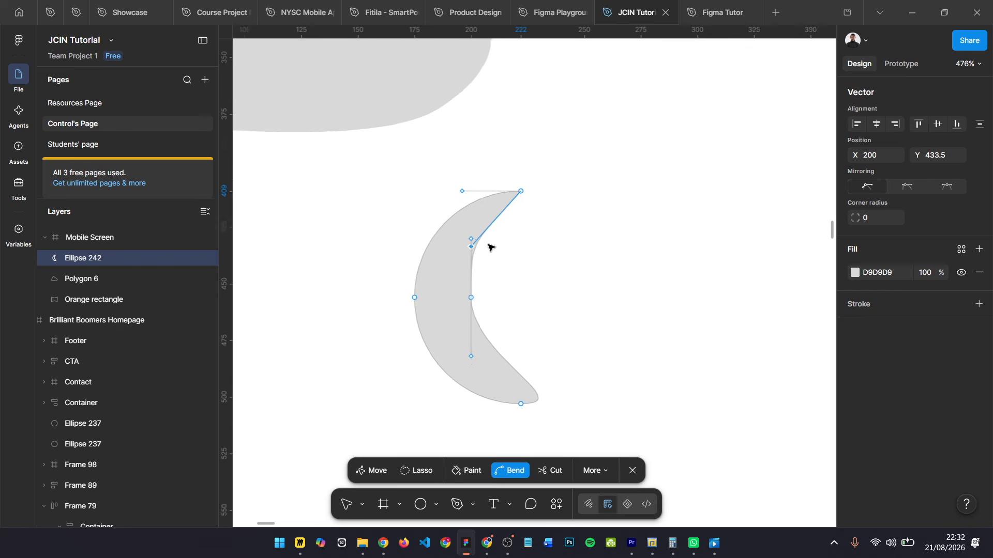
left_click(516, 381)
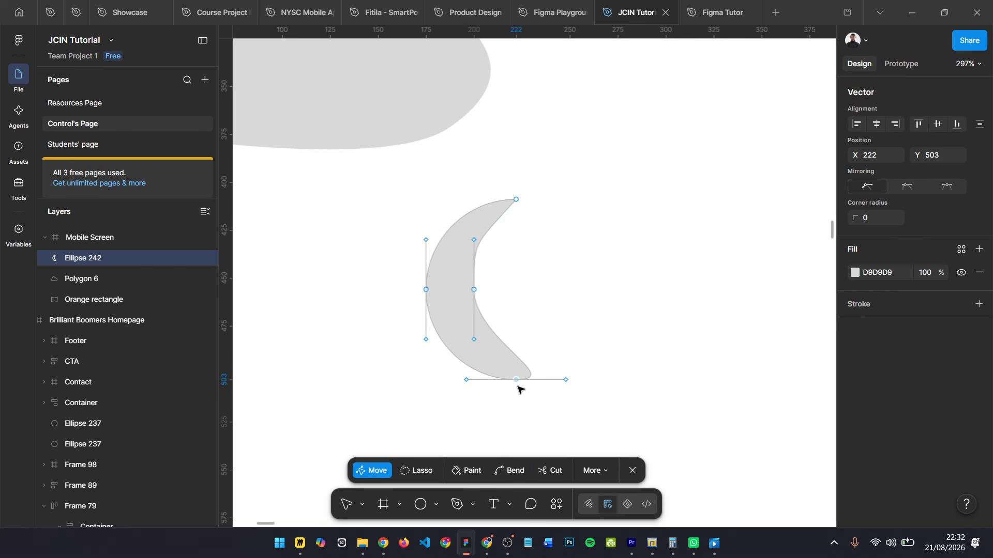
left_click_drag(565, 380, 461, 352)
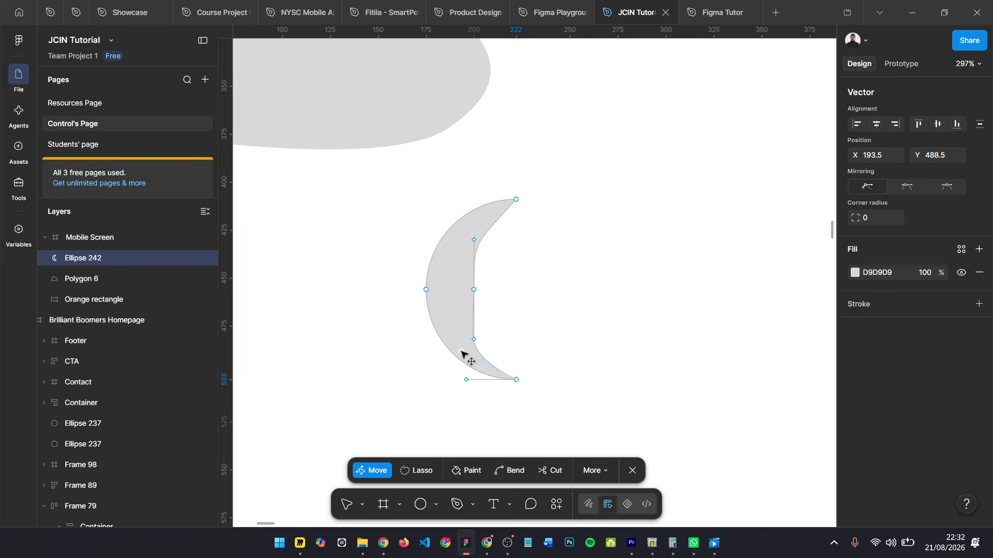
Step: Thin the crescent by moving its inner middle point to X 191, Y 456, fine-tune the inner curve handles, and leave vector editing
left_click(473, 291)
left_click_drag(470, 291, 457, 289)
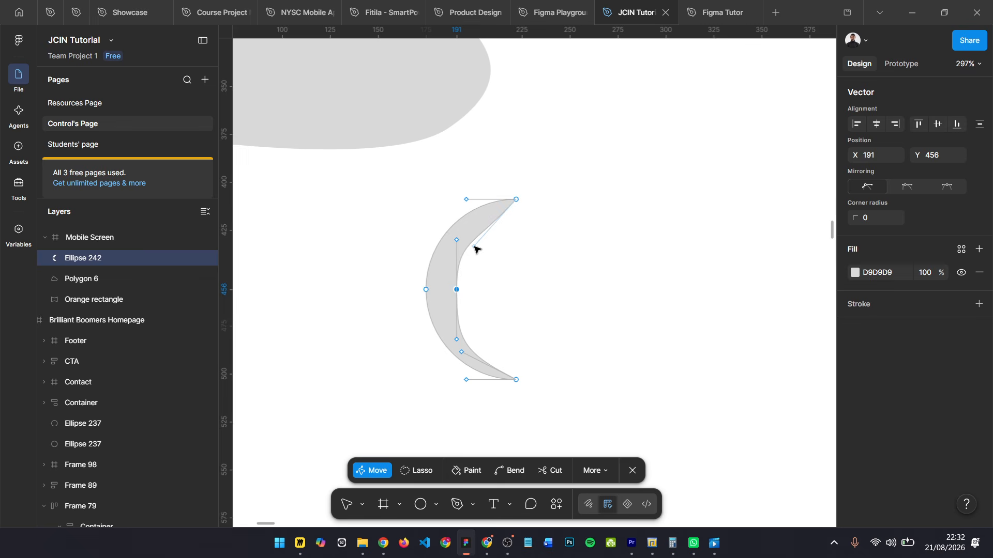
left_click(472, 247)
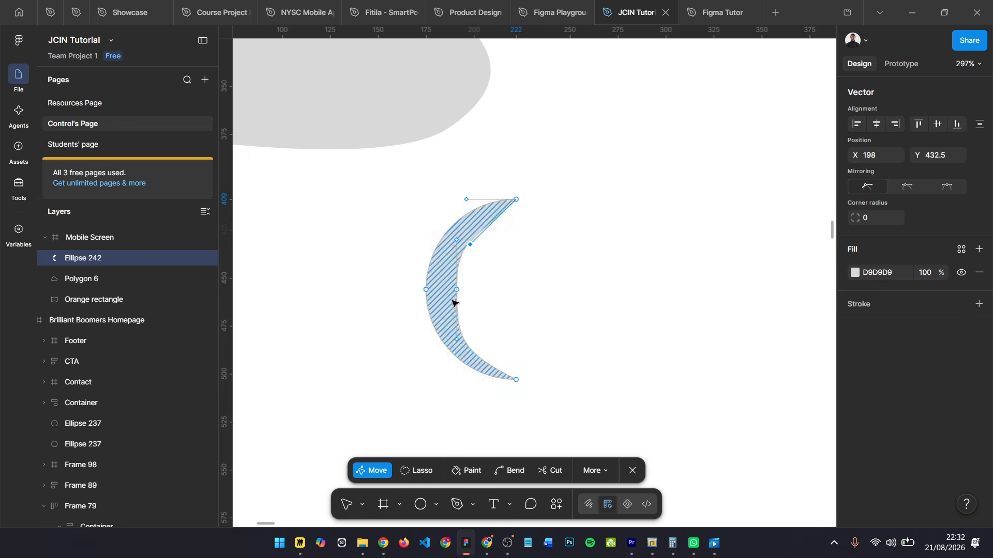
left_click_drag(459, 340, 464, 339)
left_click(461, 340)
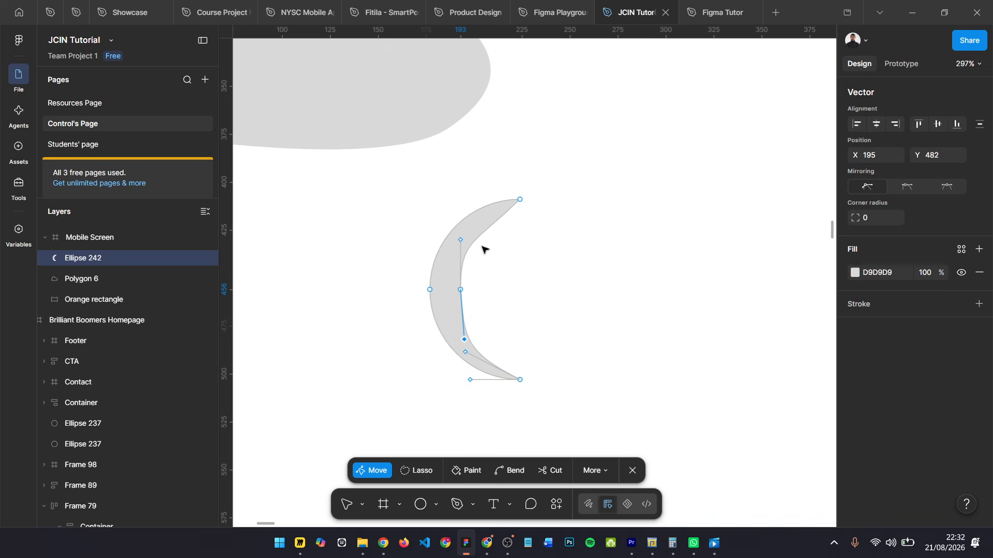
key("Escape")
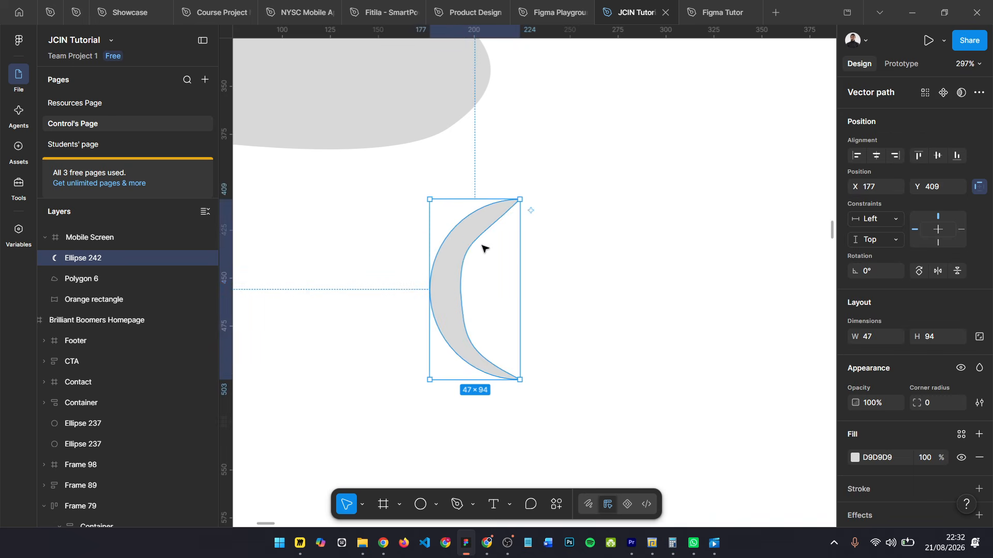
Step: Rotate the crescent clockwise and move it up and right, just below and beside the grey shape's rounded end
left_click_drag(463, 266, 459, 234)
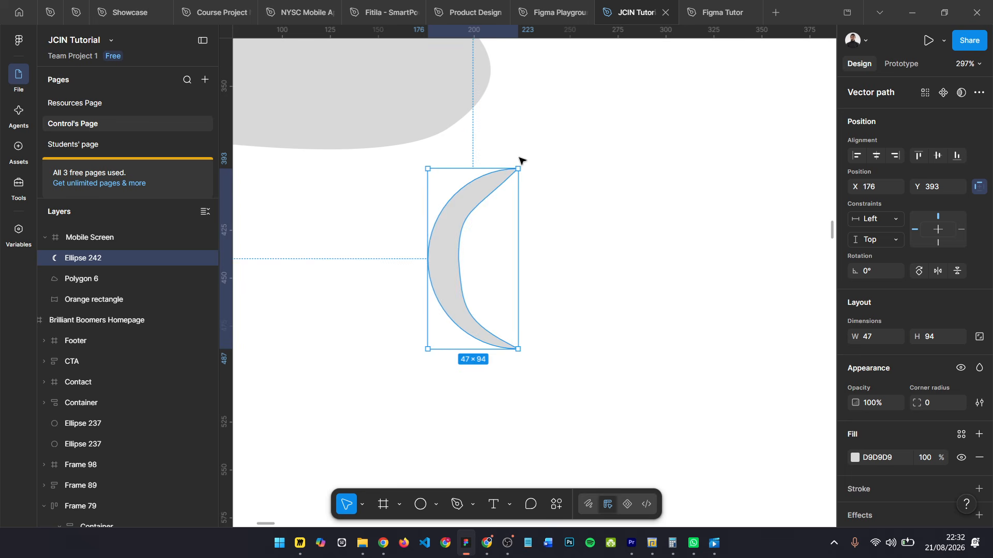
left_click_drag(517, 165, 539, 177)
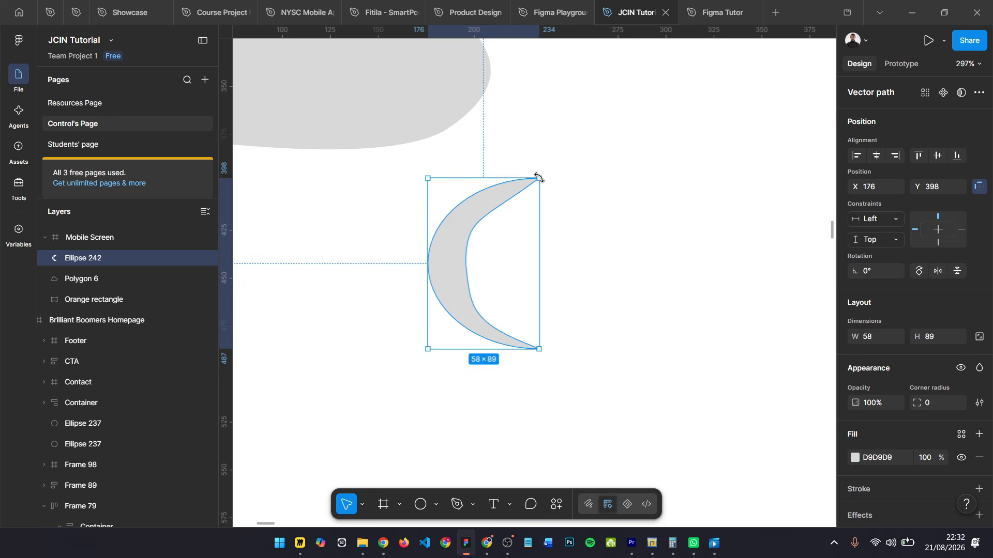
key("ctrl+z")
left_click_drag(417, 159, 509, 141)
left_click_drag(478, 221, 551, 153)
left_click(473, 345)
scroll(492, 332, "down", 2)
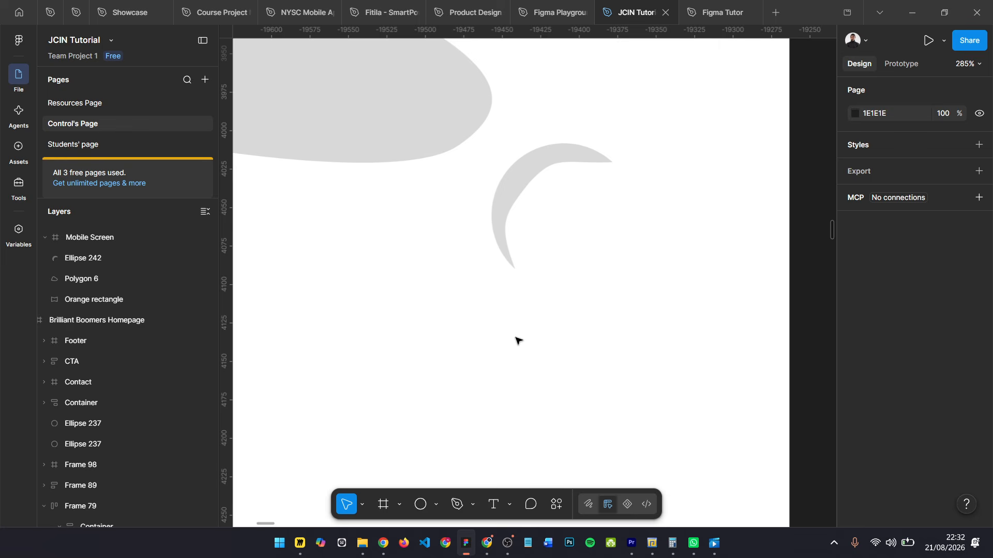
Step: Draw a triangle with a 127 × 135 bounding box below the crescent at about X 142, Y 437
left_click(437, 504)
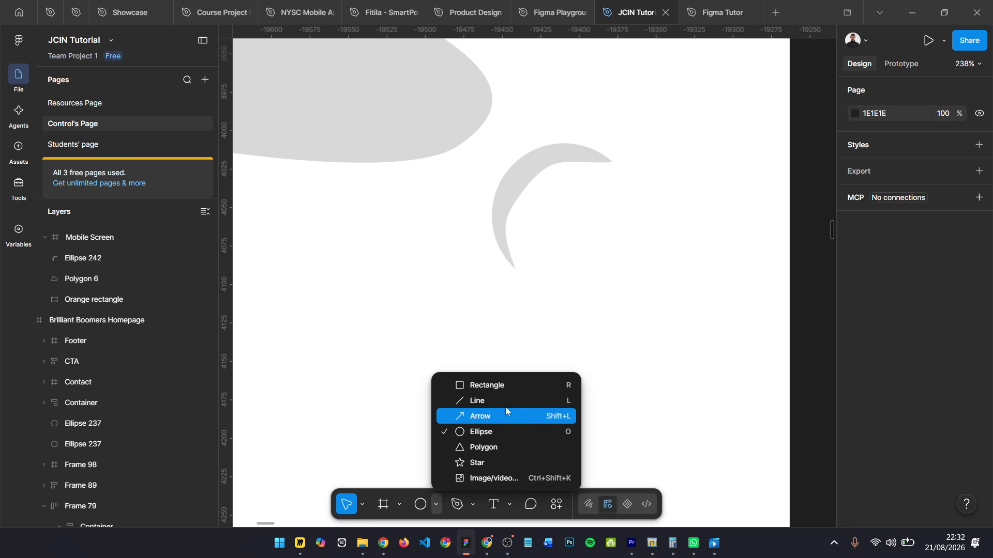
left_click(507, 446)
left_click_drag(390, 246, 585, 453)
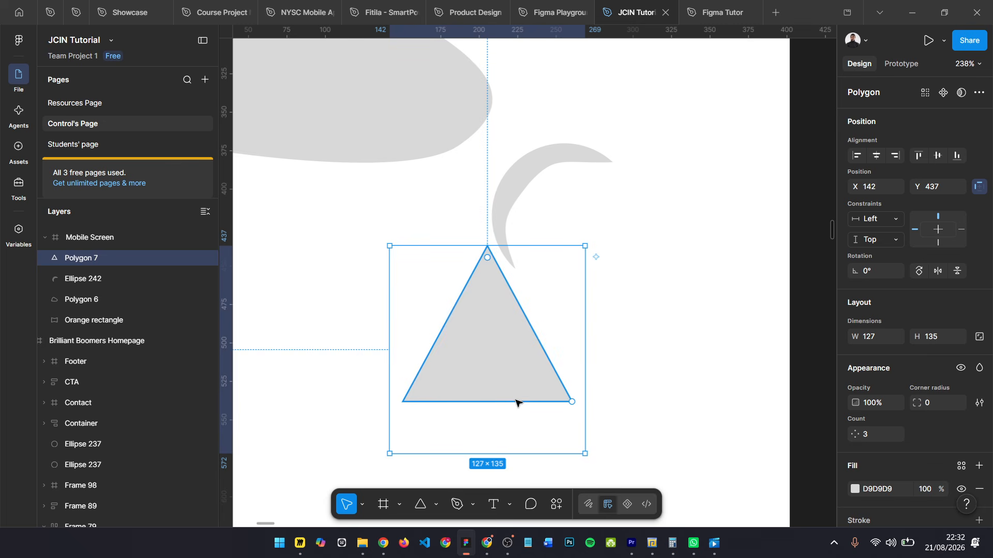
Step: Move the midpoint of the triangle's base up to X 205.5, Y 508.5 to form an arrowhead, and leave vector editing
double_click(516, 402)
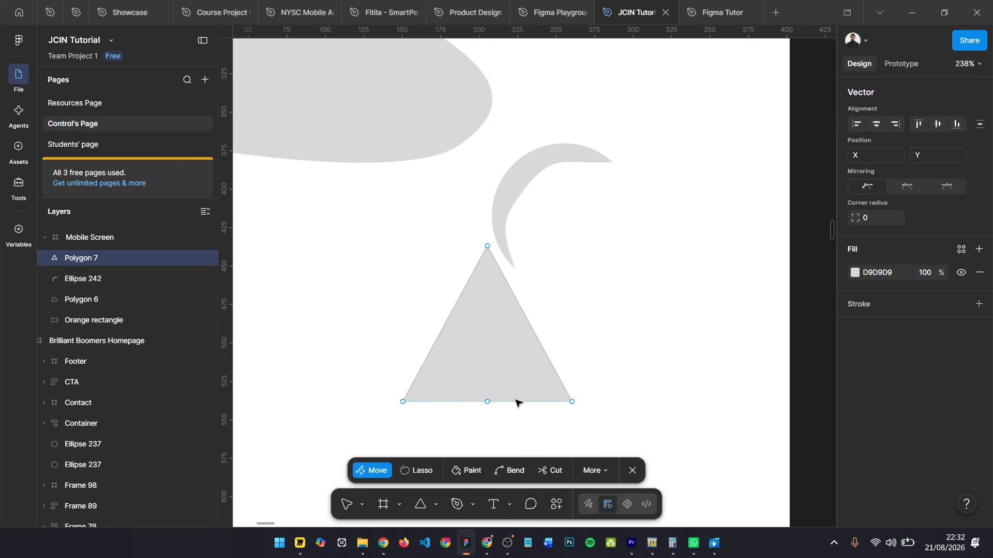
left_click(487, 403)
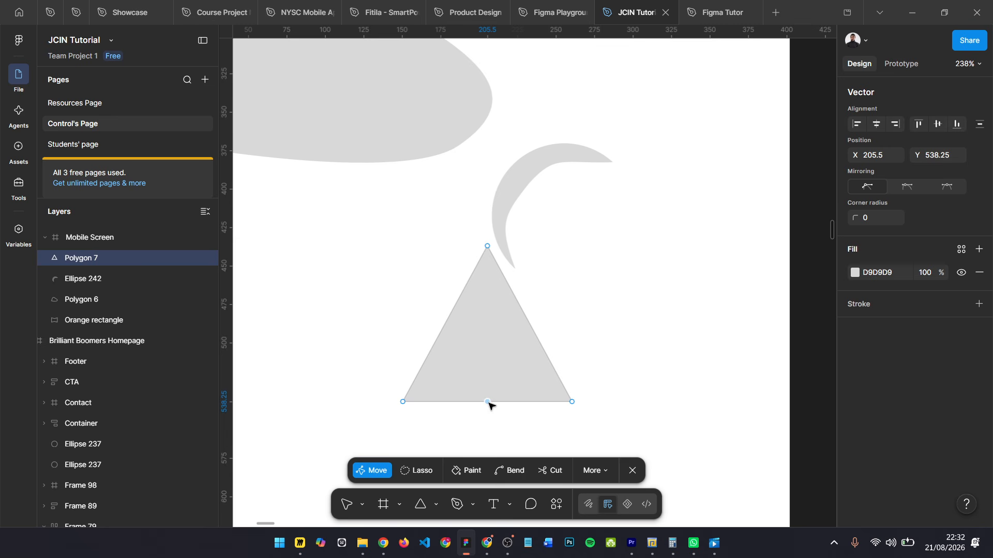
left_click_drag(489, 403, 490, 363)
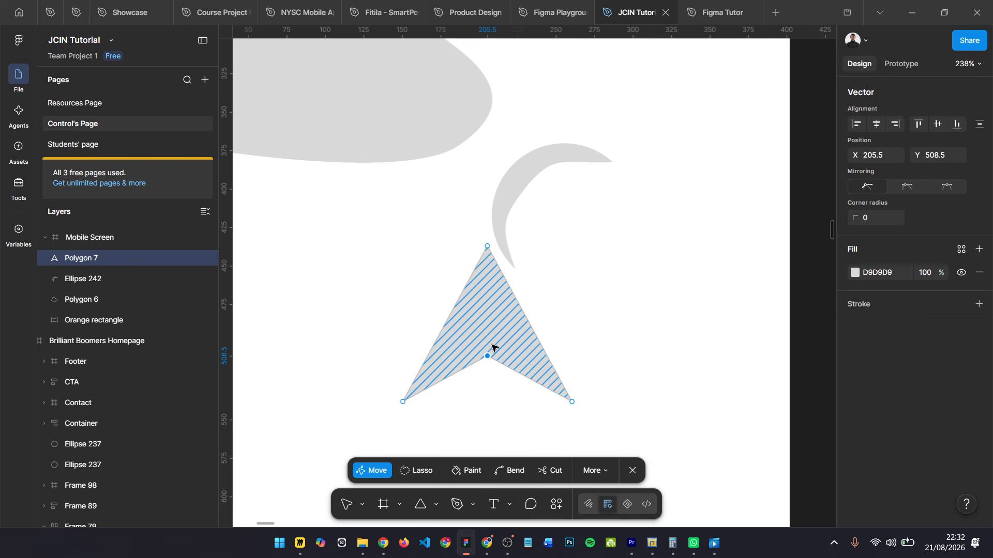
key("Escape")
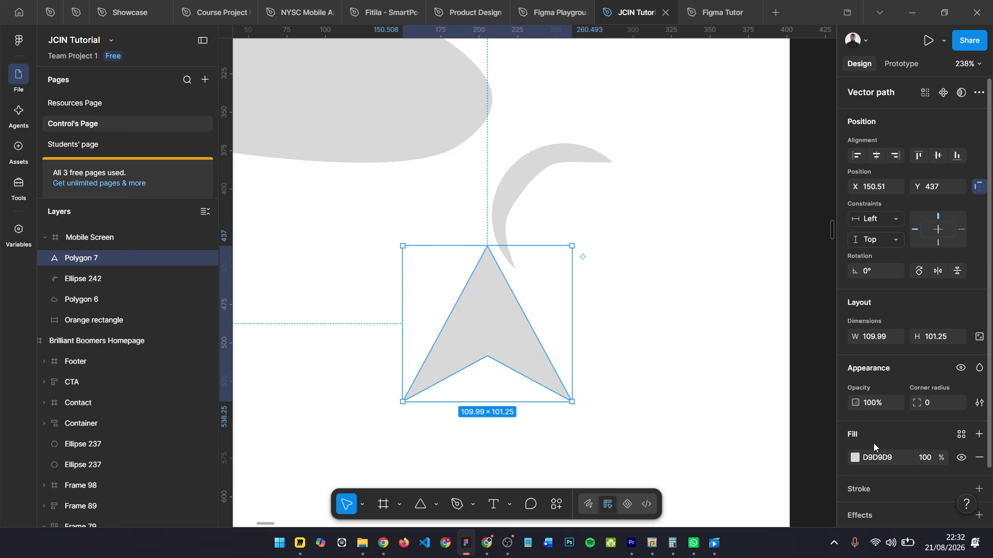
Step: Change the arrowhead's fill colour to red, FF0000
left_click(854, 459)
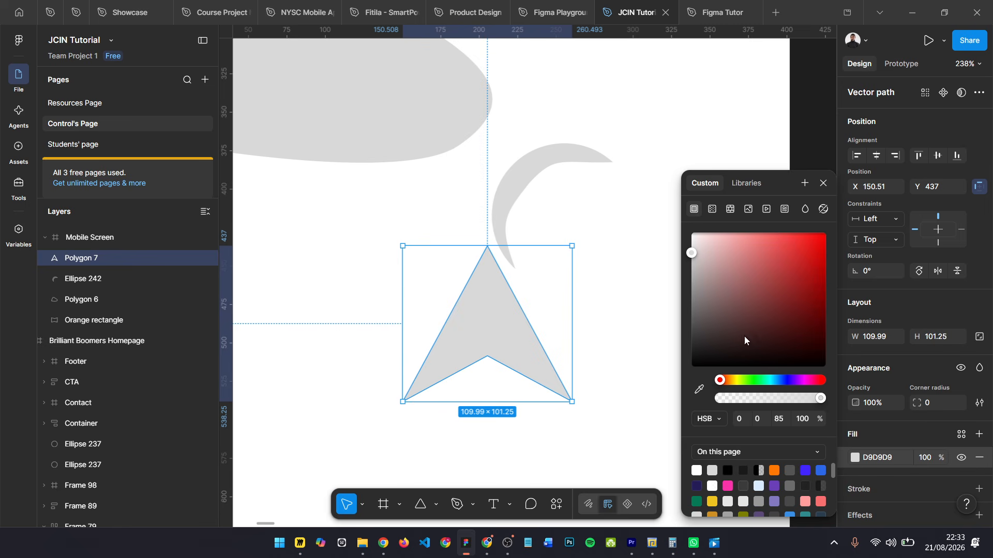
left_click_drag(723, 326, 889, 162)
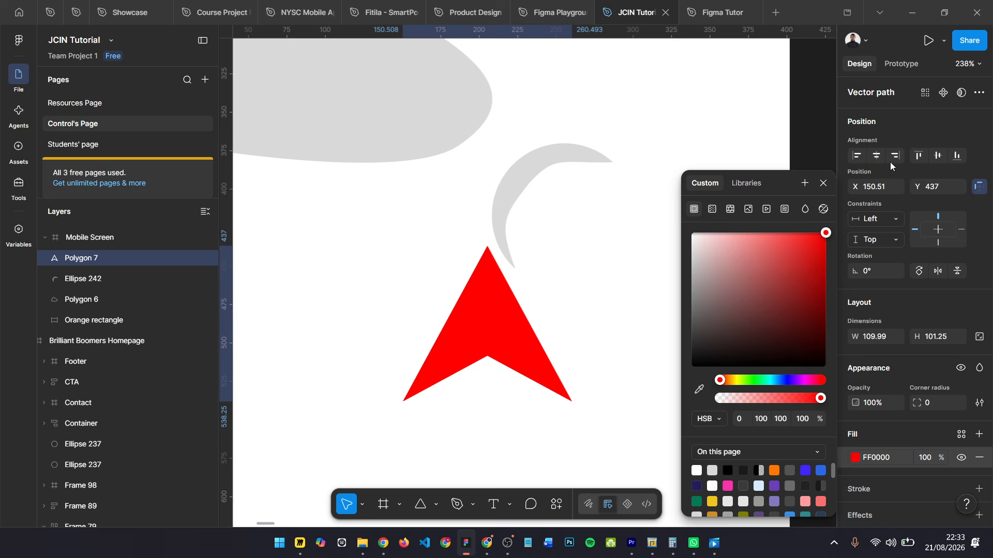
left_click(824, 183)
scroll(673, 284, "down", 5)
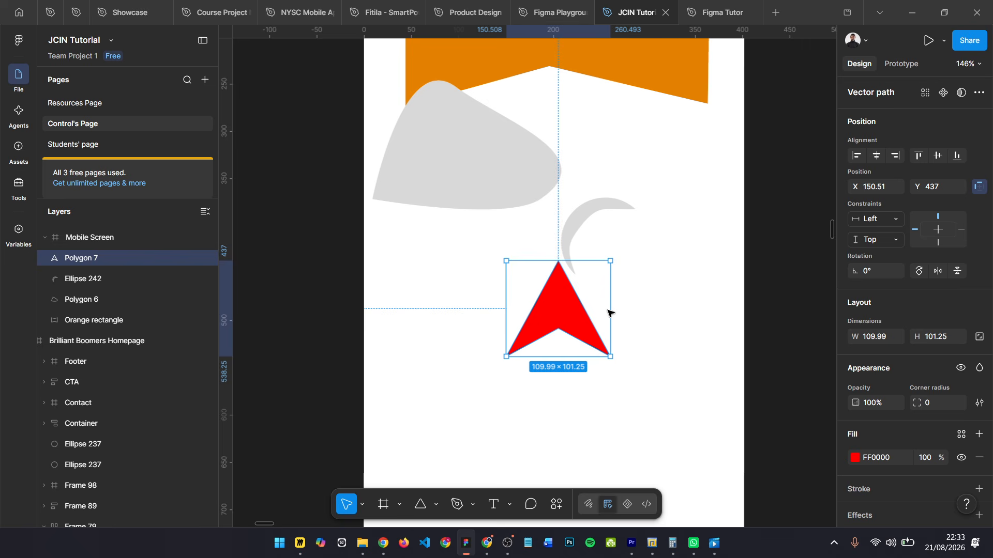
Step: Draw a five-pointed star of 120 × 131 below the red arrowhead at X 109, Y 528
left_click(436, 505)
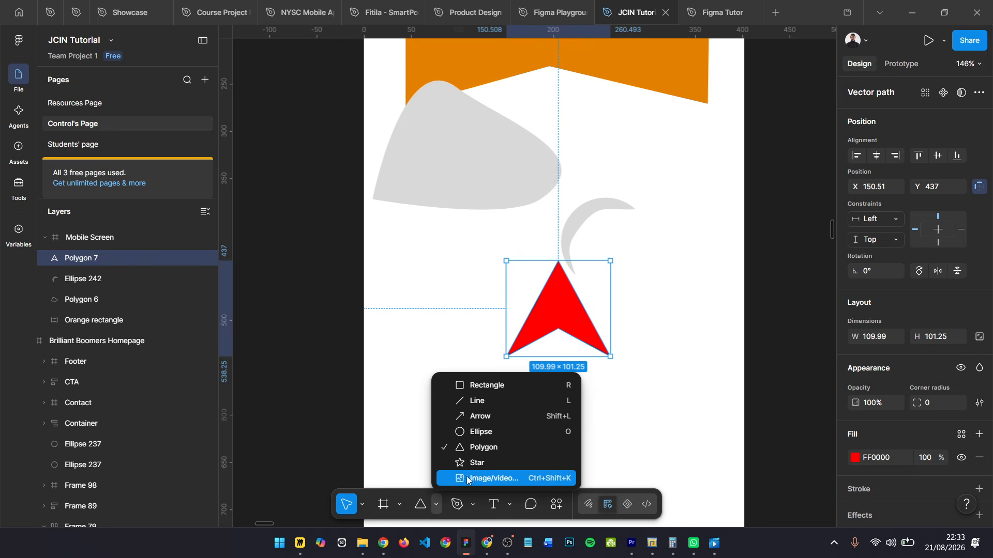
left_click(492, 463)
left_click_drag(467, 347, 580, 470)
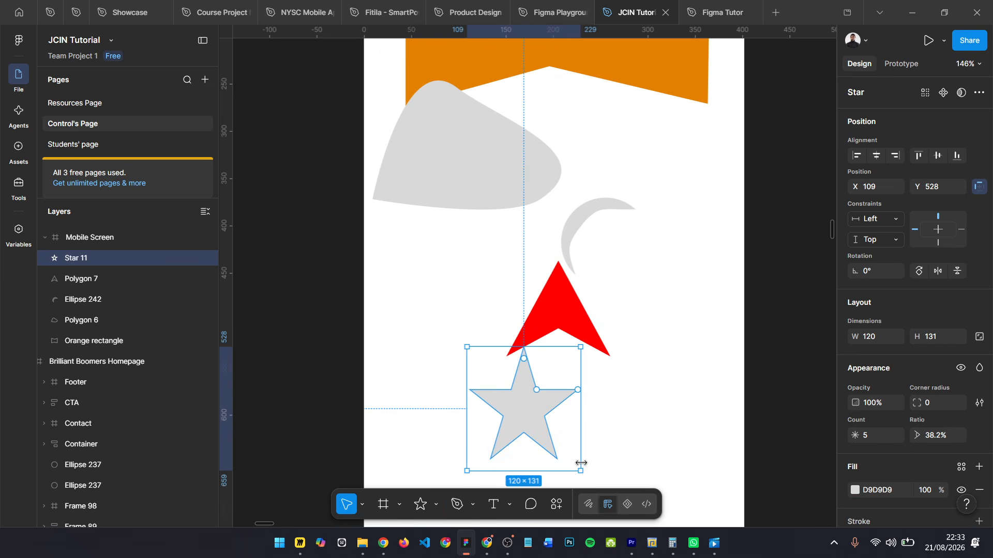
Step: Enter vector editing on the star and move its upper-right inner vertex outward to X 204.27, Y 540
key("Return")
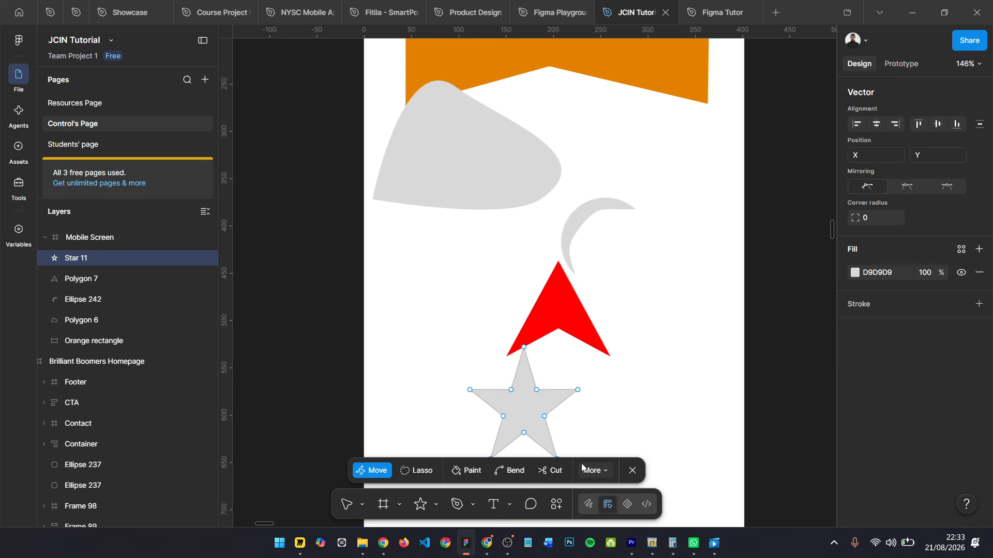
left_click(536, 390)
left_click_drag(536, 390, 557, 358)
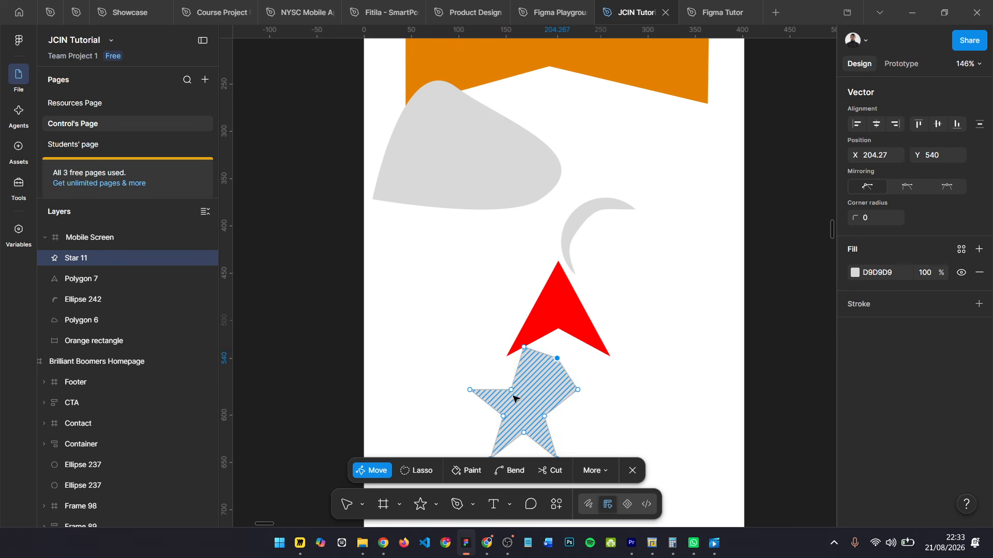
Step: Move the star's whole filled region up and slightly left so it overlaps the lower-left part of the red arrowhead
left_click_drag(514, 399, 450, 314)
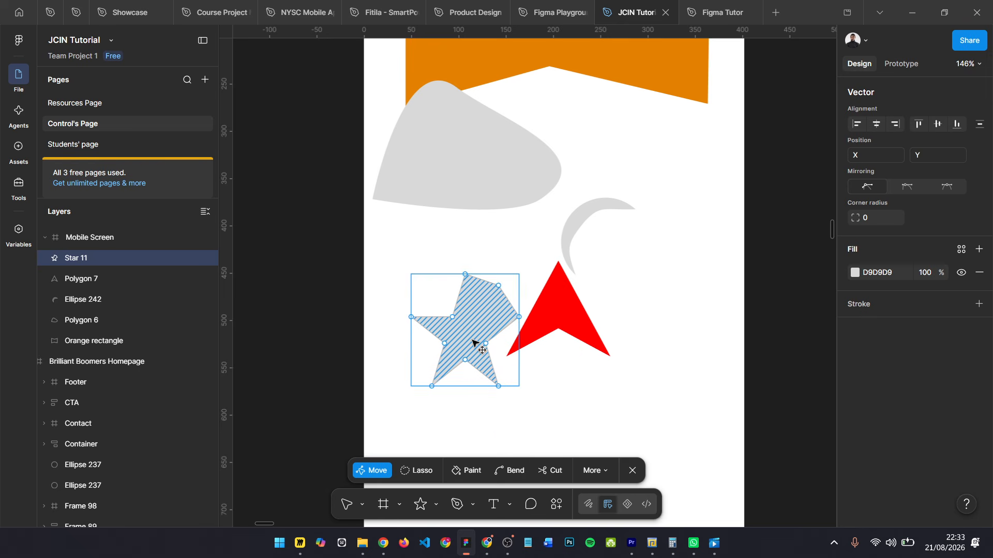
left_click_drag(488, 345, 535, 367)
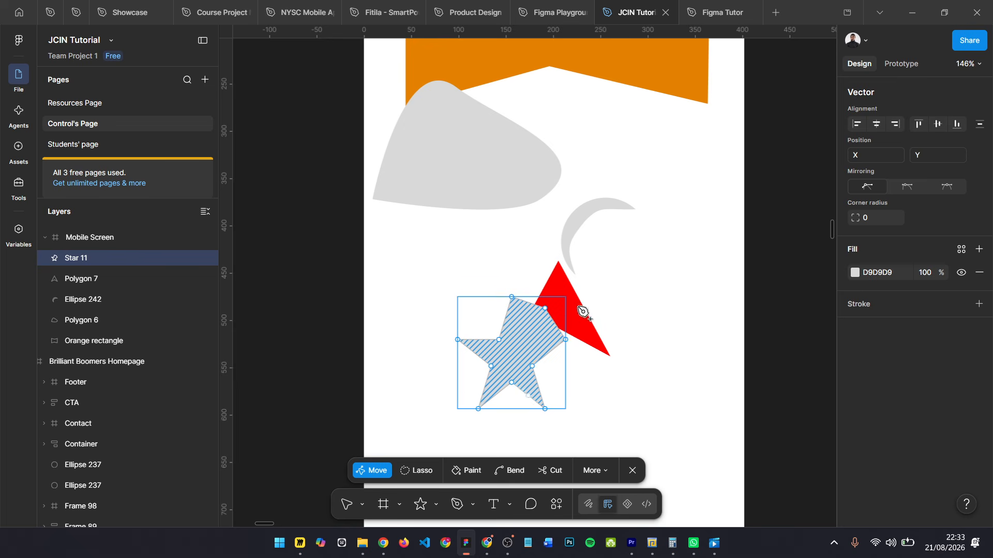
scroll(589, 290, "up", 5)
scroll(578, 78, "up", 8)
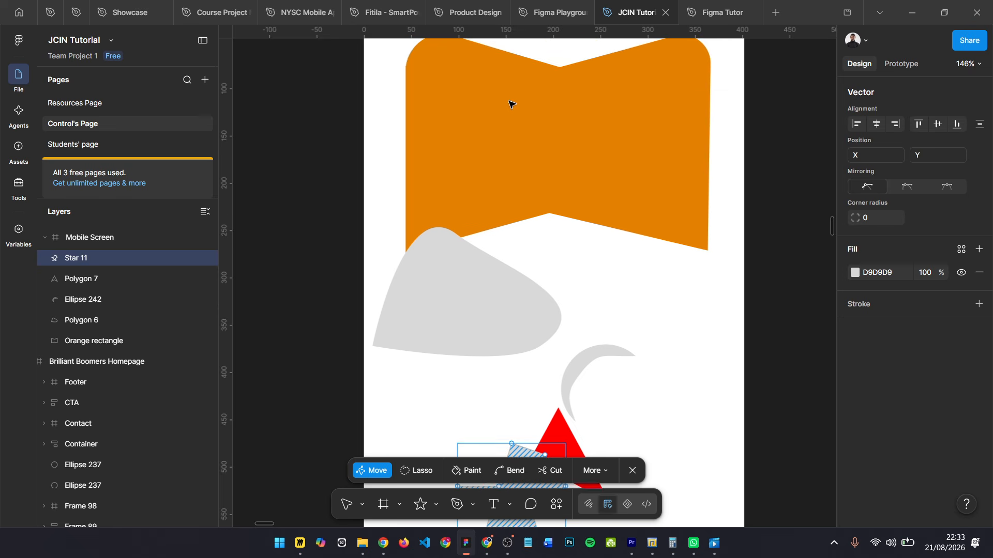
scroll(438, 279, "down", 10)
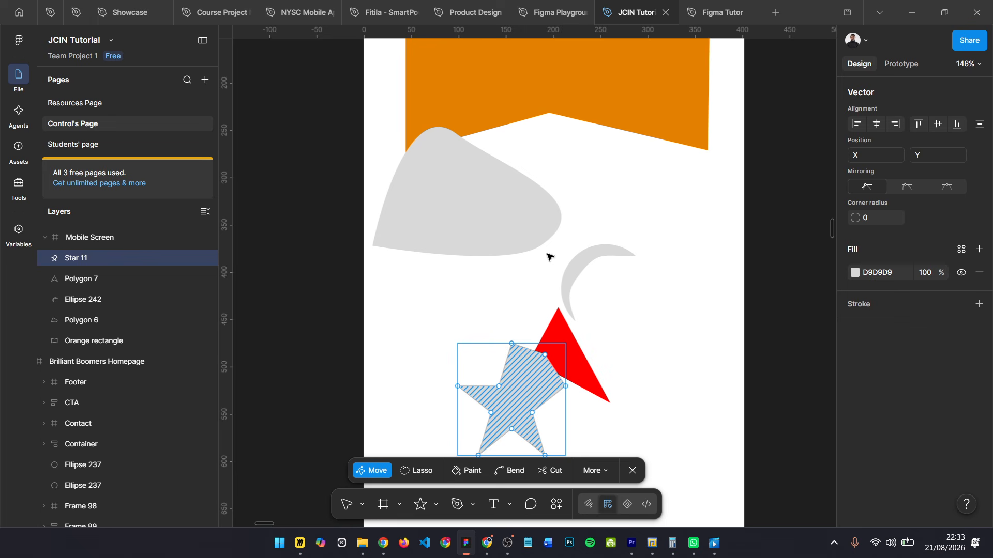
key("ctrl")
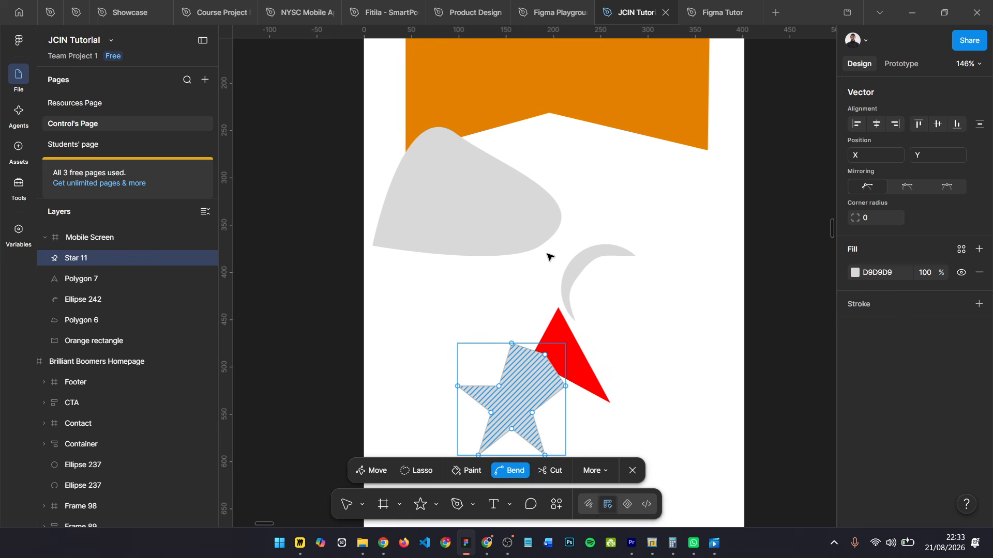